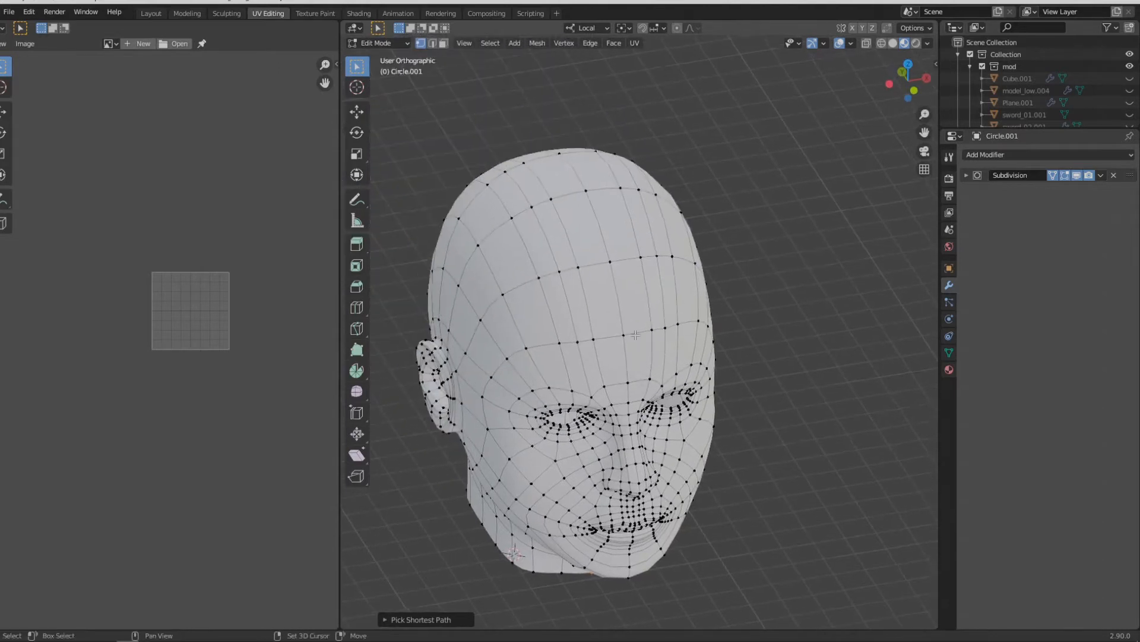
Select the edge paths along the crown's centre line and across the top of the forehead and mark them as seams
{"action": "middle_click_drag", "start_coordinate": [612, 261], "coordinate": [620, 322]}
{"action": "left_click", "coordinate": [614, 339], "text": "ctrl"}
{"action": "left_click", "coordinate": [618, 446], "text": "ctrl"}
{"action": "middle_click_drag", "start_coordinate": [728, 398], "coordinate": [588, 255]}
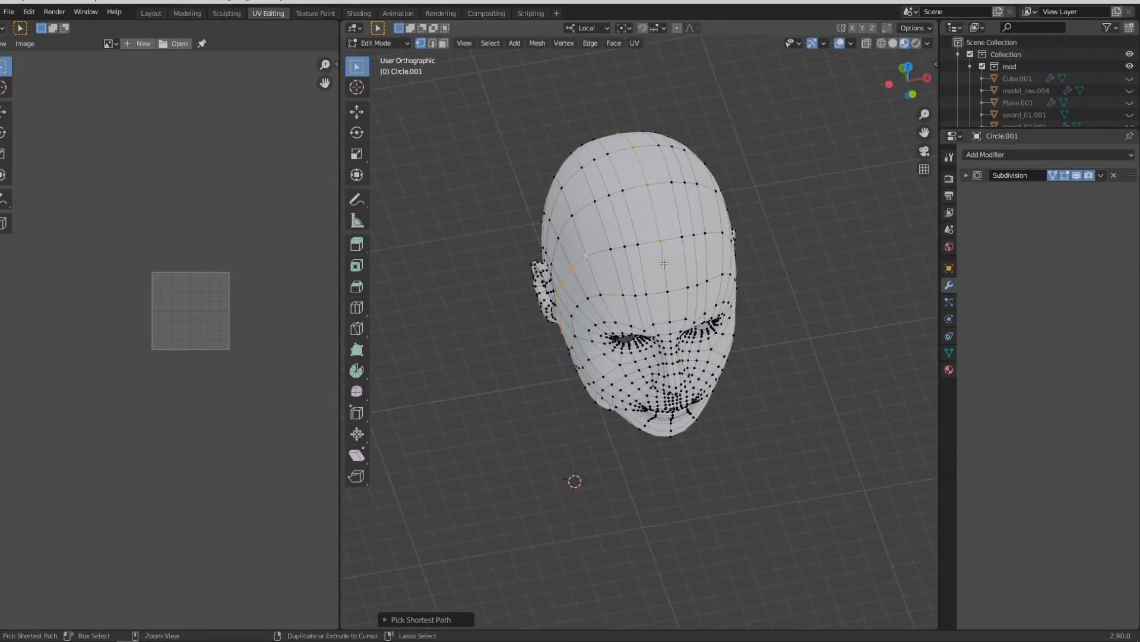
{"action": "key", "text": "c"}
{"action": "key", "text": "Escape"}
{"action": "key", "text": "ctrl+e"}
{"action": "left_click", "coordinate": [725, 277]}
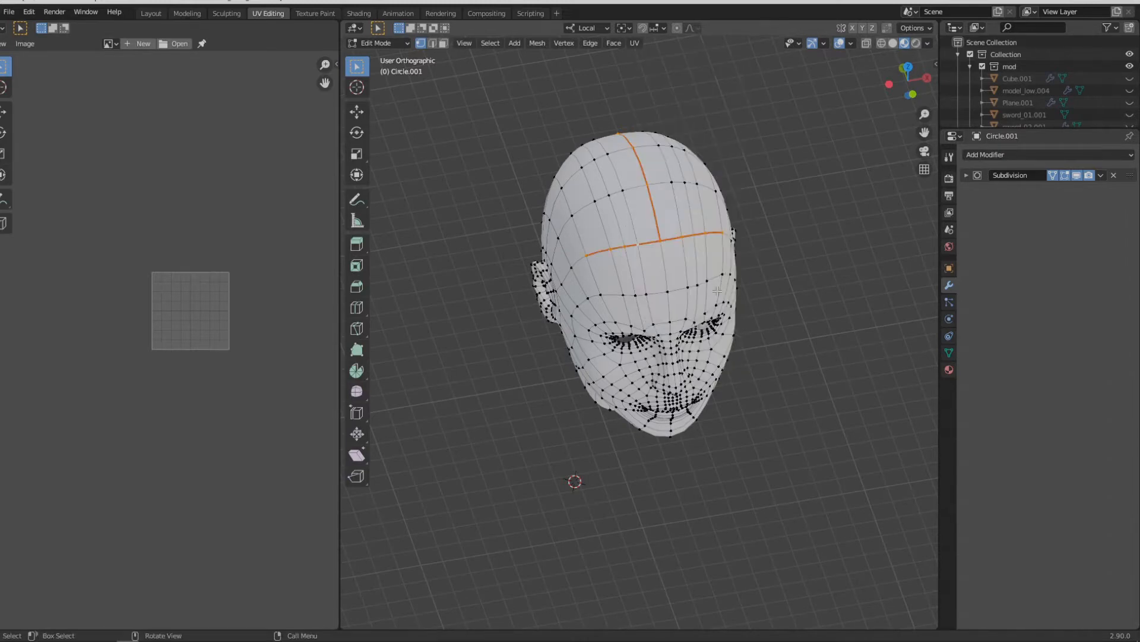
Create a blank 1024 px image named uv_map and unwrap the whole head mesh
{"action": "key", "text": "a"}
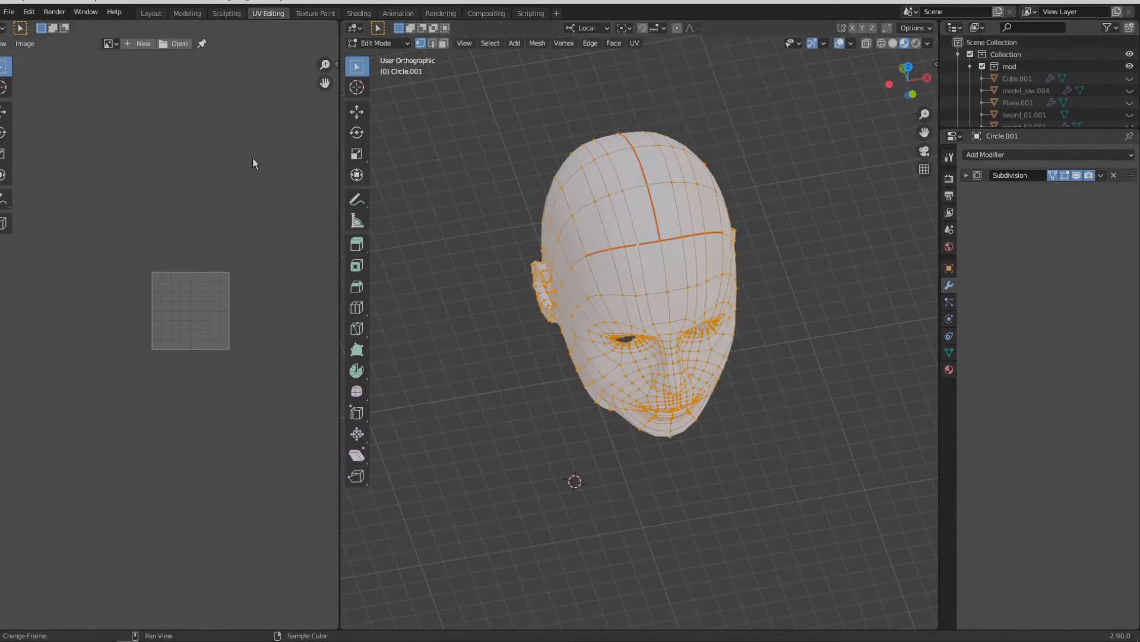
{"action": "left_click", "coordinate": [144, 44]}
{"action": "left_click", "coordinate": [195, 66]}
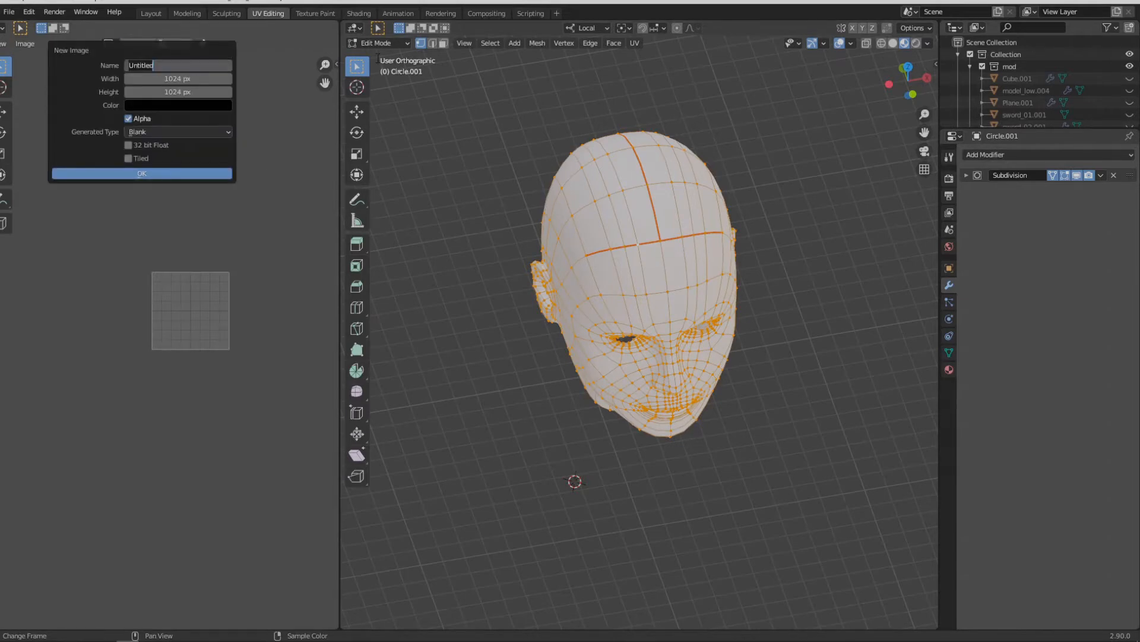
{"action": "type", "text": "uv_map"}
{"action": "key", "text": "Return"}
{"action": "left_click", "coordinate": [156, 174]}
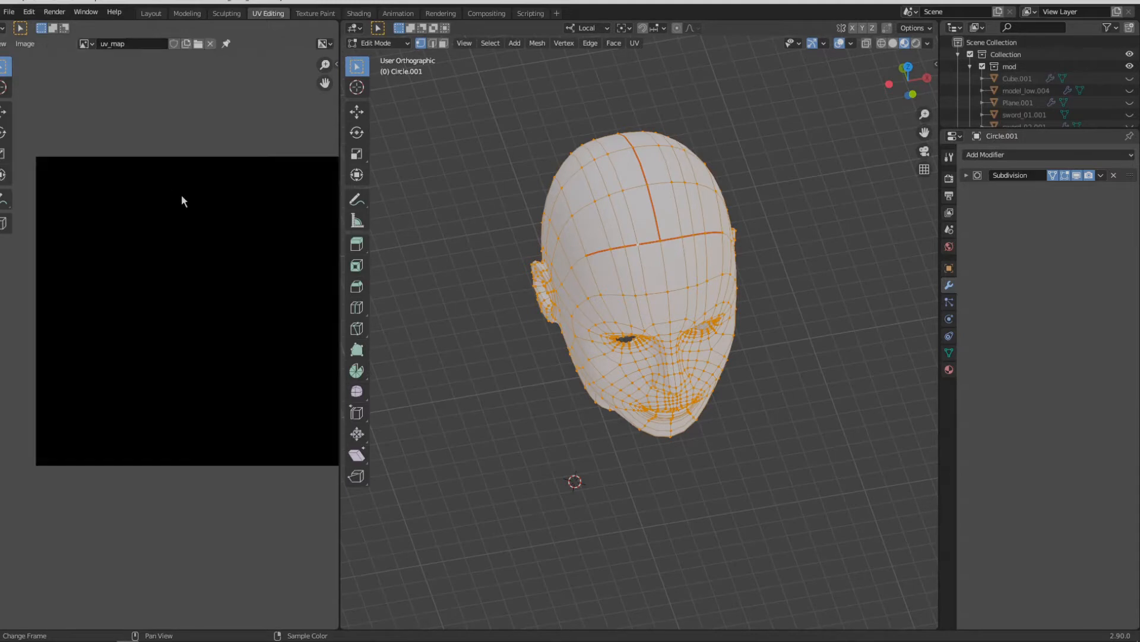
{"action": "key", "text": "u"}
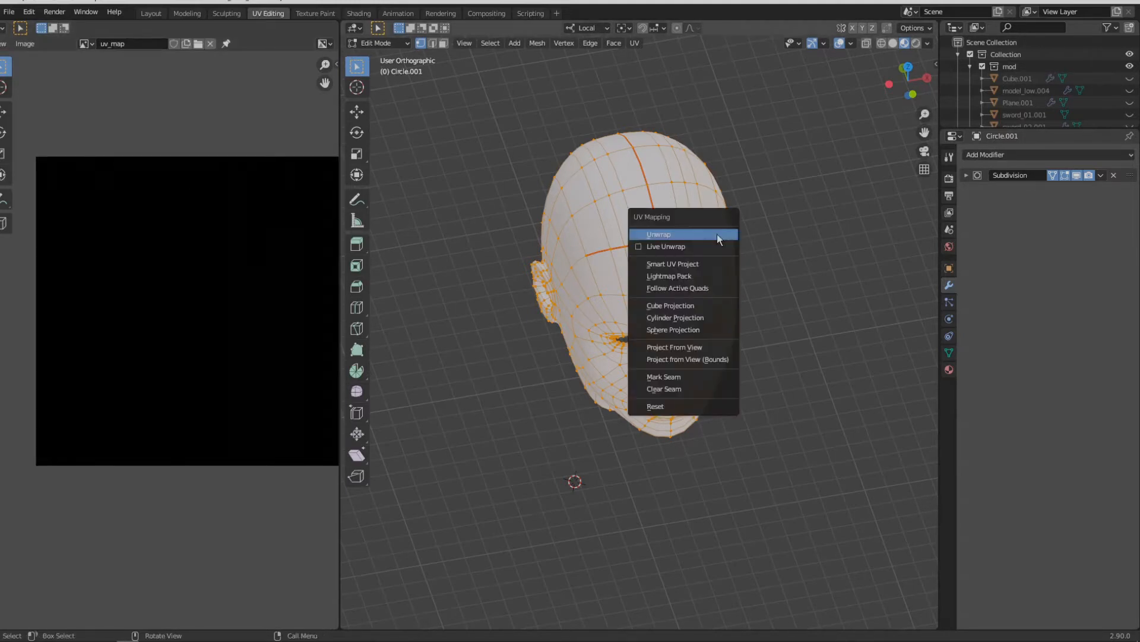
{"action": "left_click", "coordinate": [717, 234]}
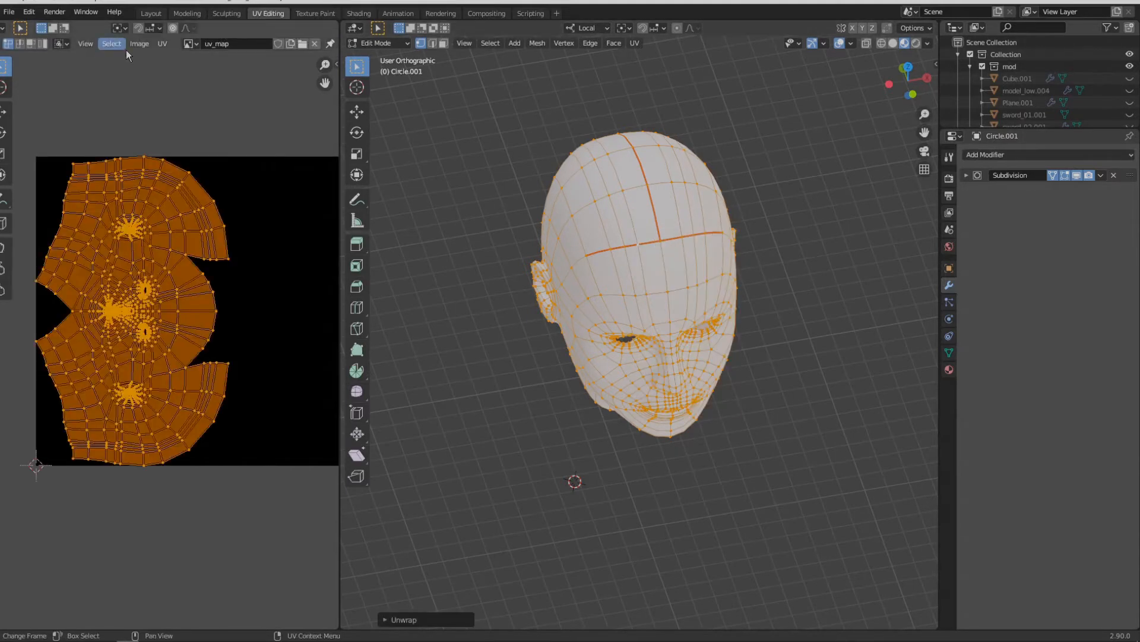
Switch to the Texture Paint workspace and create a blank 1024 px image named paint_map
{"action": "left_click", "coordinate": [316, 13]}
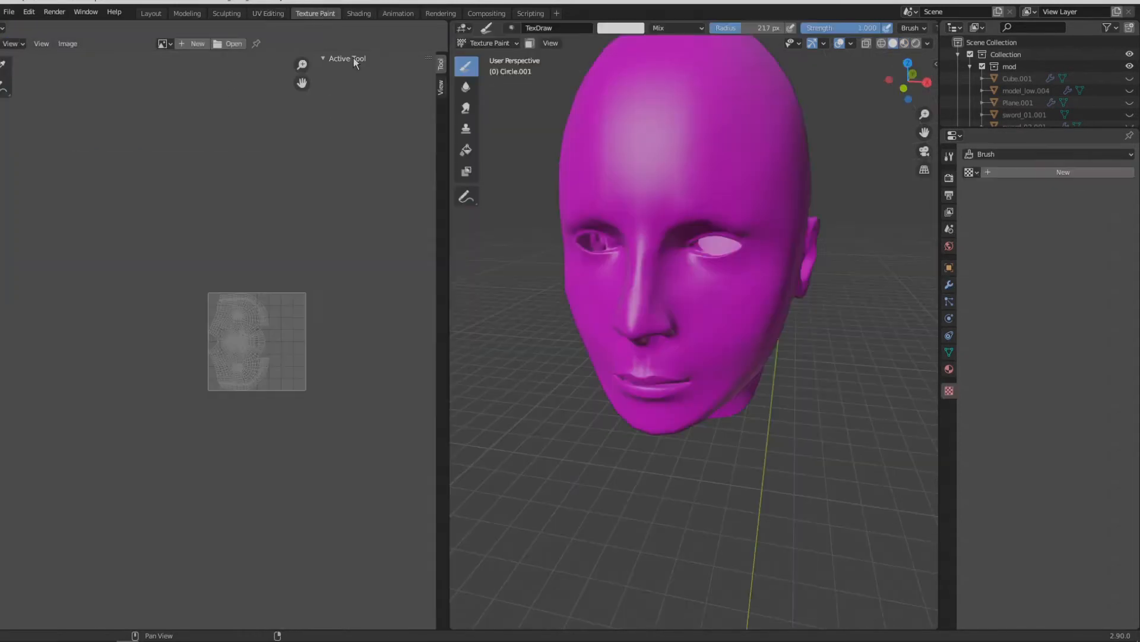
{"action": "left_click", "coordinate": [193, 44]}
{"action": "left_click", "coordinate": [237, 65]}
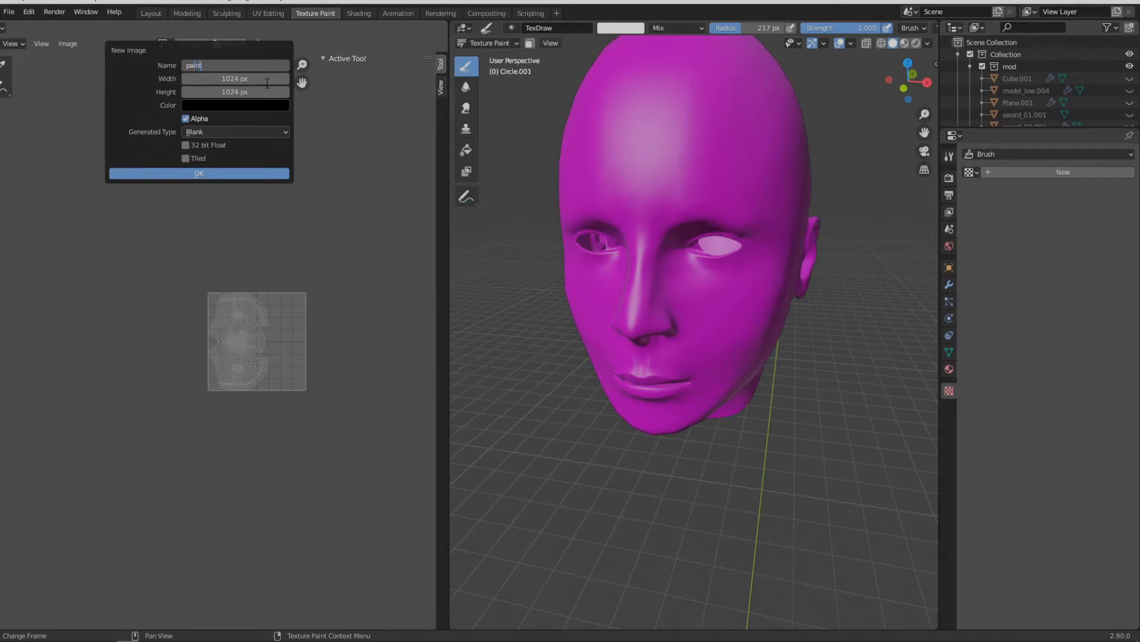
{"action": "key", "text": "Return"}
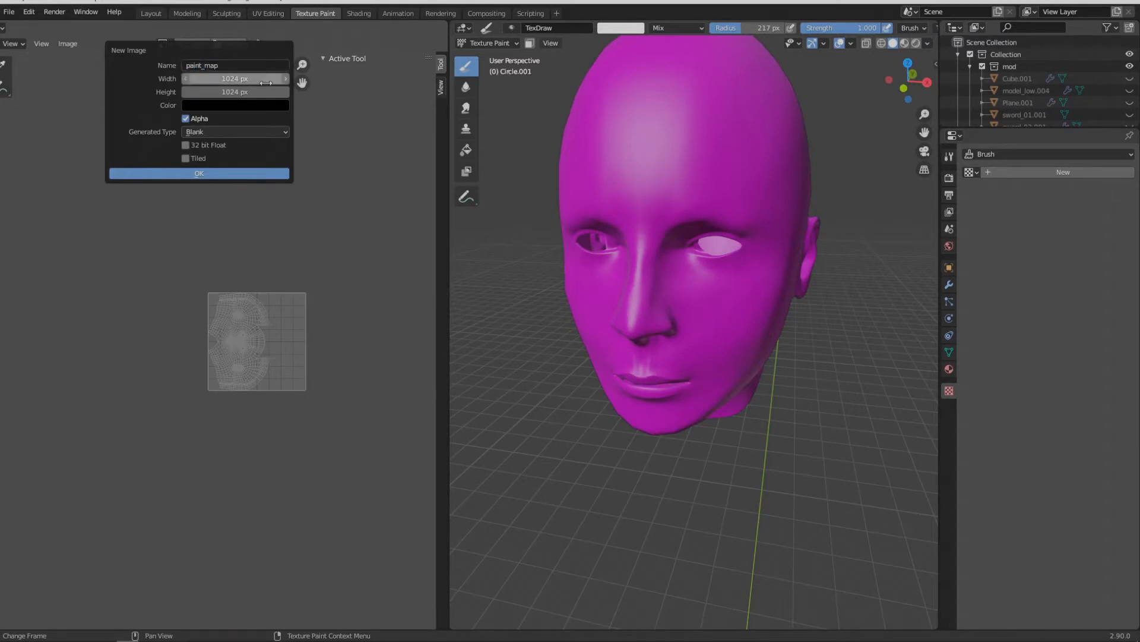
{"action": "left_click", "coordinate": [245, 174]}
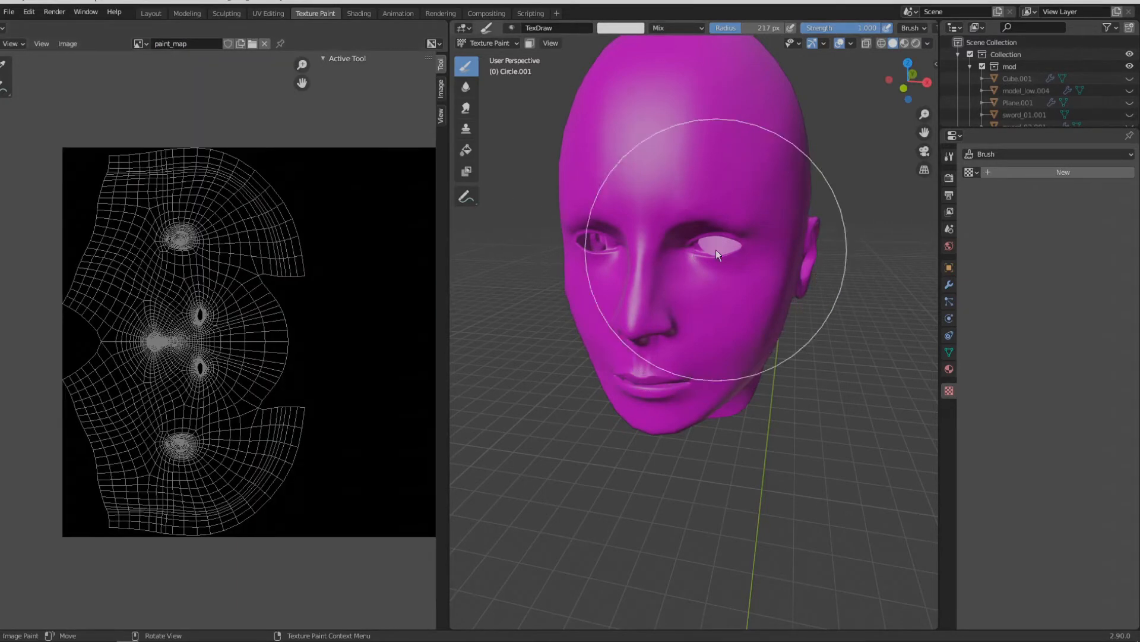
Assign paint_map as the head's paint texture slot in Single Image mode
{"action": "left_click", "coordinate": [948, 156]}
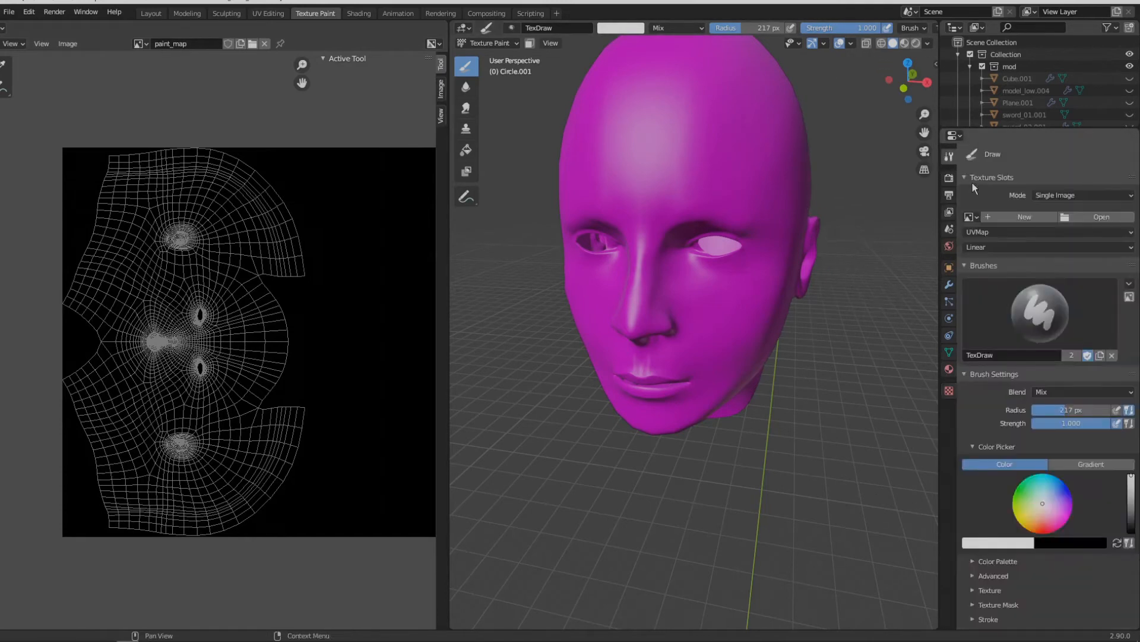
{"action": "left_click", "coordinate": [970, 217]}
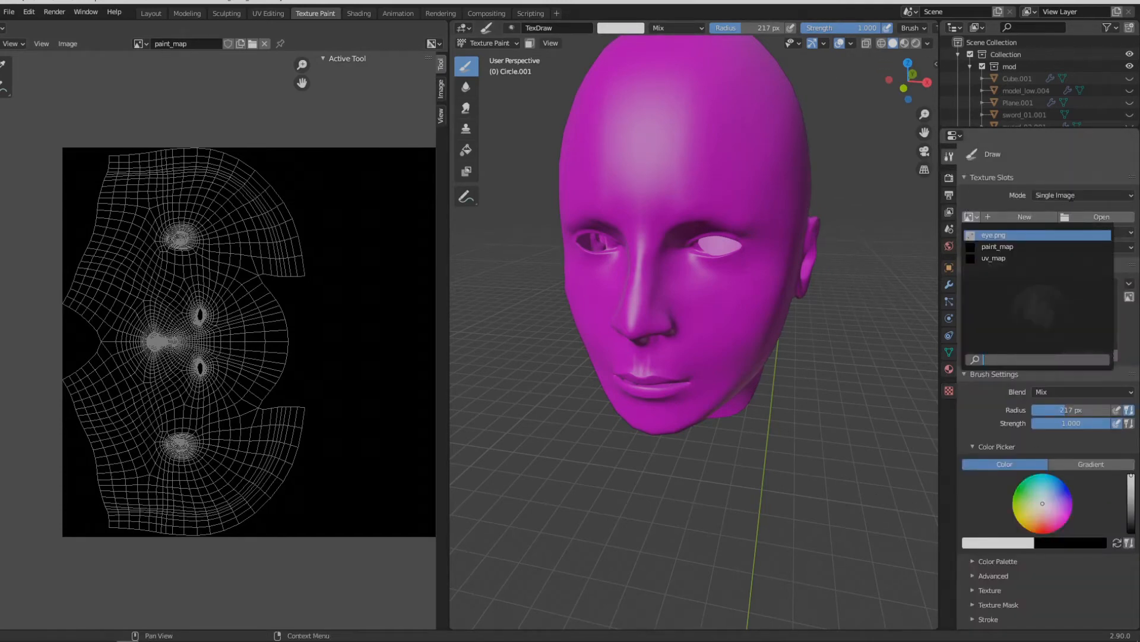
{"action": "left_click", "coordinate": [1072, 197]}
{"action": "left_click", "coordinate": [1065, 224]}
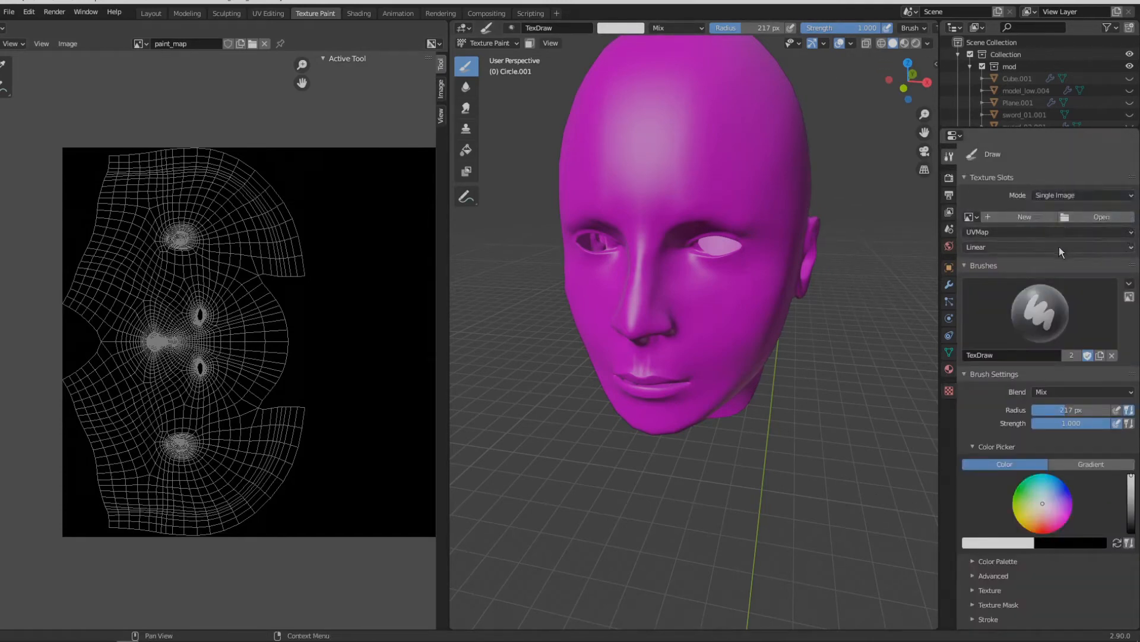
{"action": "left_click", "coordinate": [970, 216]}
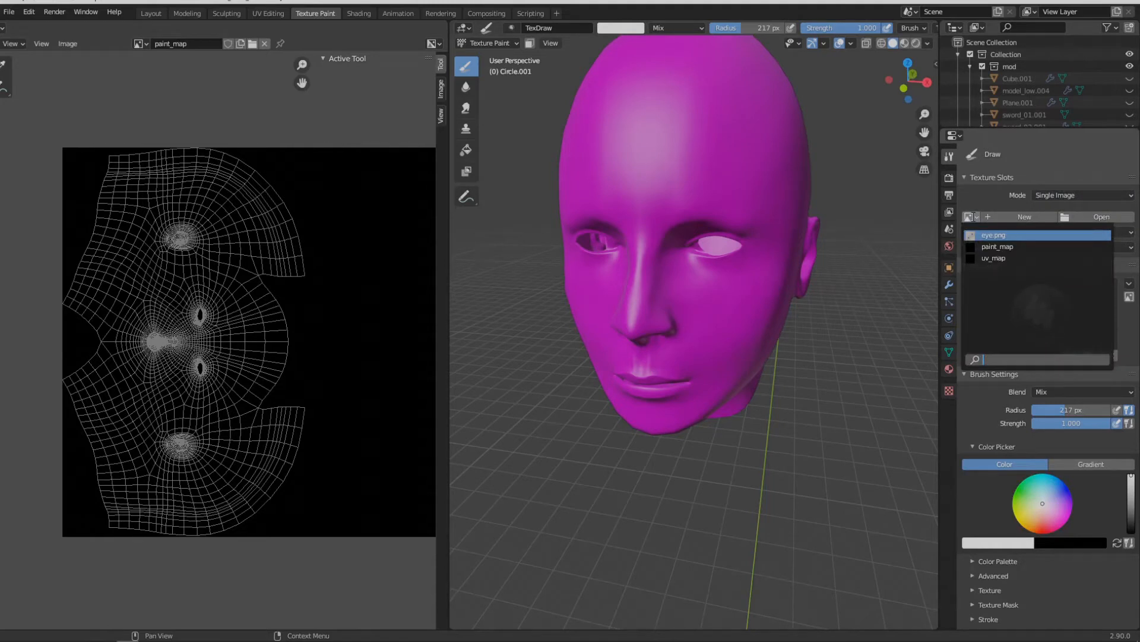
{"action": "left_click", "coordinate": [1026, 246]}
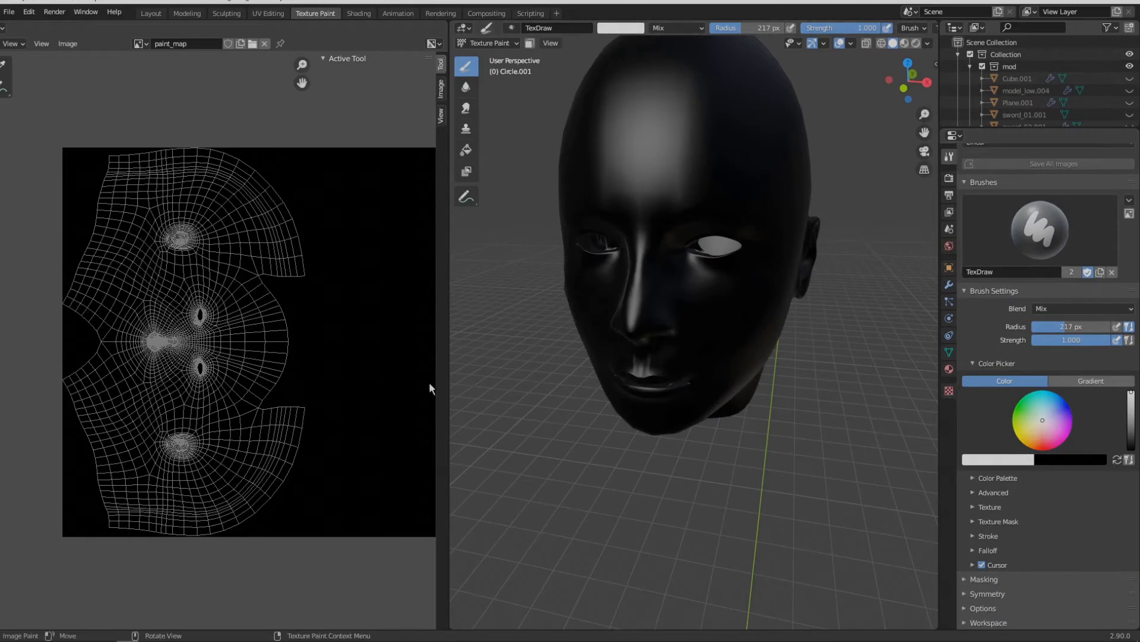
Give the brush a new Distorted Noise texture and paint a test stroke across the cheek and brow
{"action": "left_click", "coordinate": [950, 391]}
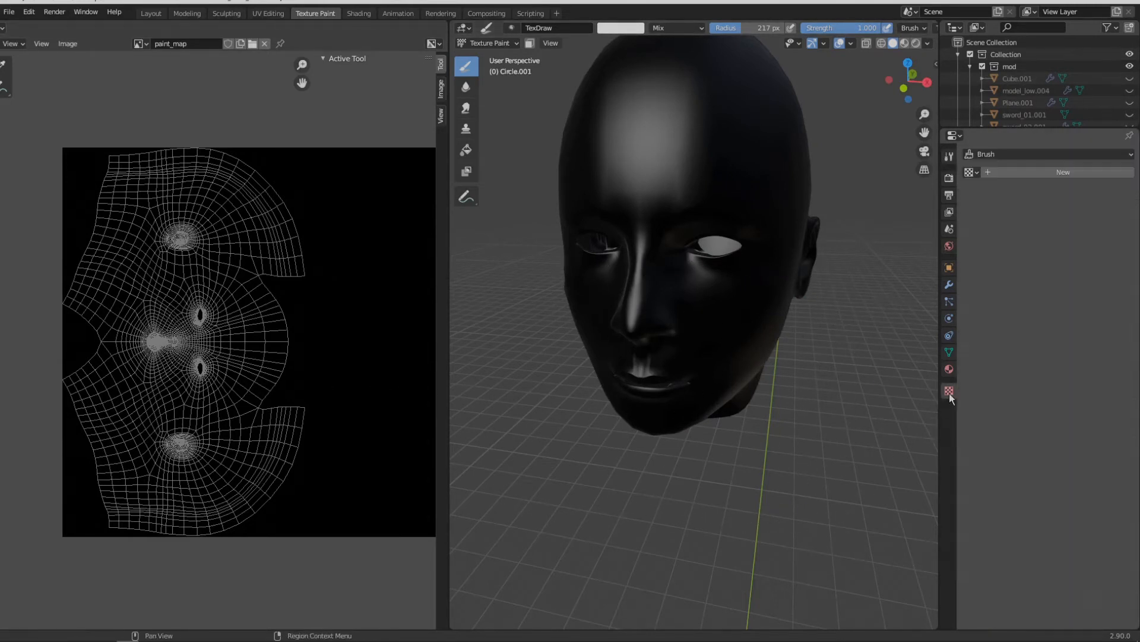
{"action": "left_click", "coordinate": [1021, 175]}
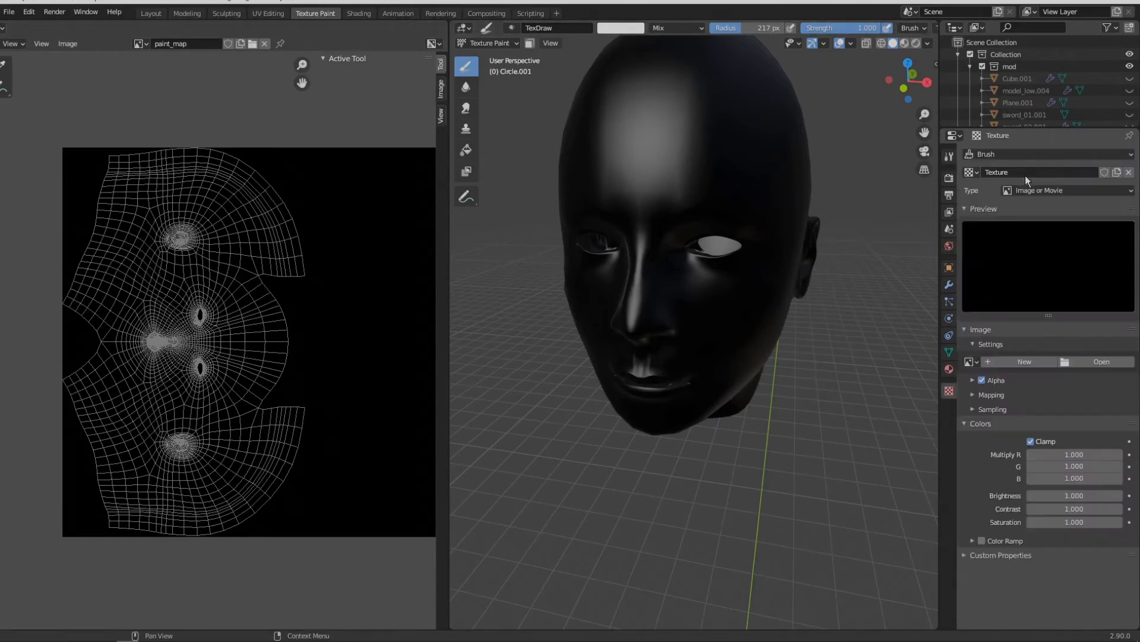
{"action": "left_click", "coordinate": [1050, 192]}
{"action": "left_click", "coordinate": [1067, 244]}
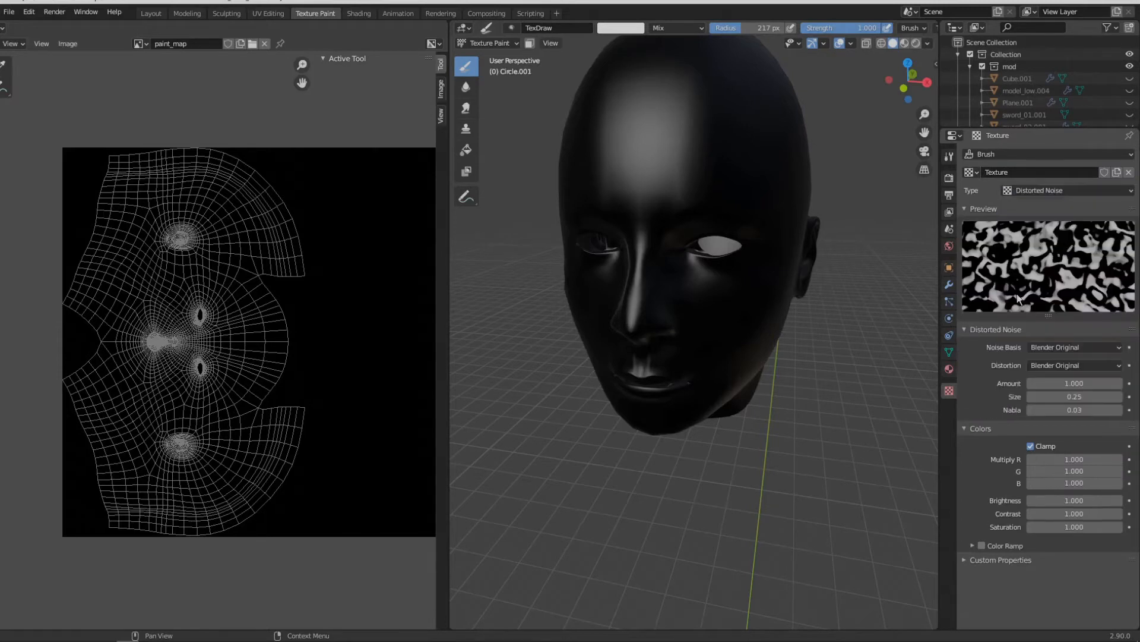
{"action": "left_click_drag", "start_coordinate": [809, 289], "coordinate": [681, 221]}
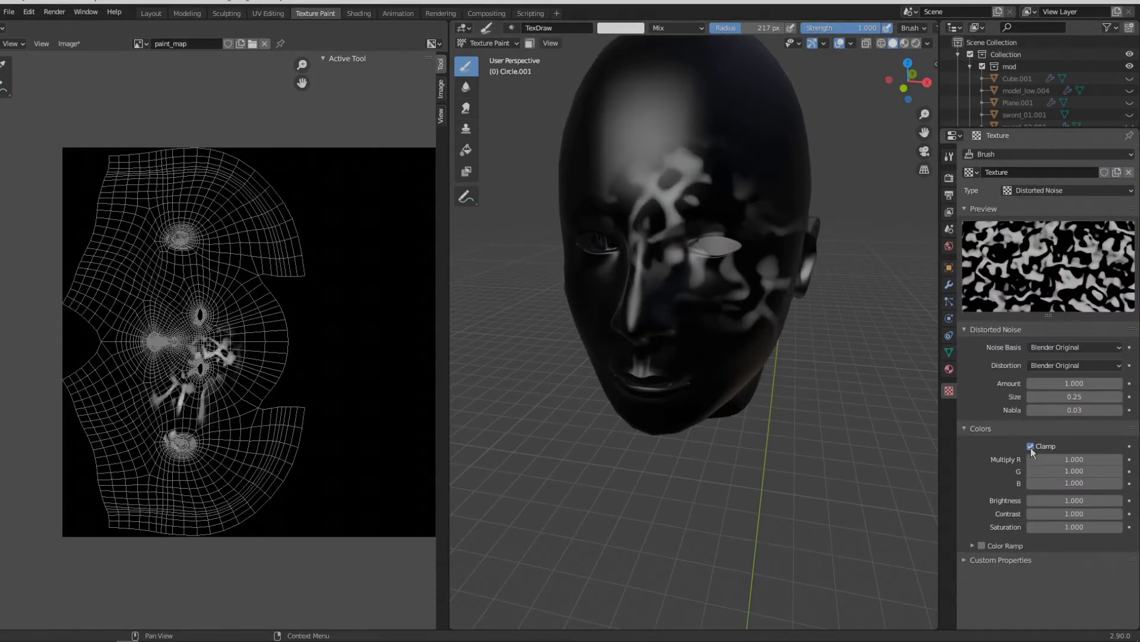
Set the brush texture's noise size to 0.01 and paint over the front of the face
{"action": "left_click", "coordinate": [1072, 397]}
{"action": "key", "text": "Return"}
{"action": "mouse_move", "coordinate": [684, 226]}
{"action": "left_mouse_down"}
{"action": "mouse_move", "coordinate": [678, 261]}
{"action": "mouse_move", "coordinate": [671, 193]}
{"action": "mouse_move", "coordinate": [764, 216]}
{"action": "mouse_move", "coordinate": [593, 408]}
{"action": "mouse_move", "coordinate": [657, 483]}
{"action": "left_mouse_up"}
Paint the fine noise over the front of the head and around toward the ear on one side
{"action": "mouse_move", "coordinate": [657, 483]}
{"action": "middle_mouse_down"}
{"action": "mouse_move", "coordinate": [725, 374]}
{"action": "mouse_move", "coordinate": [708, 370]}
{"action": "middle_mouse_up"}
{"action": "key", "text": "KP_Decimal"}
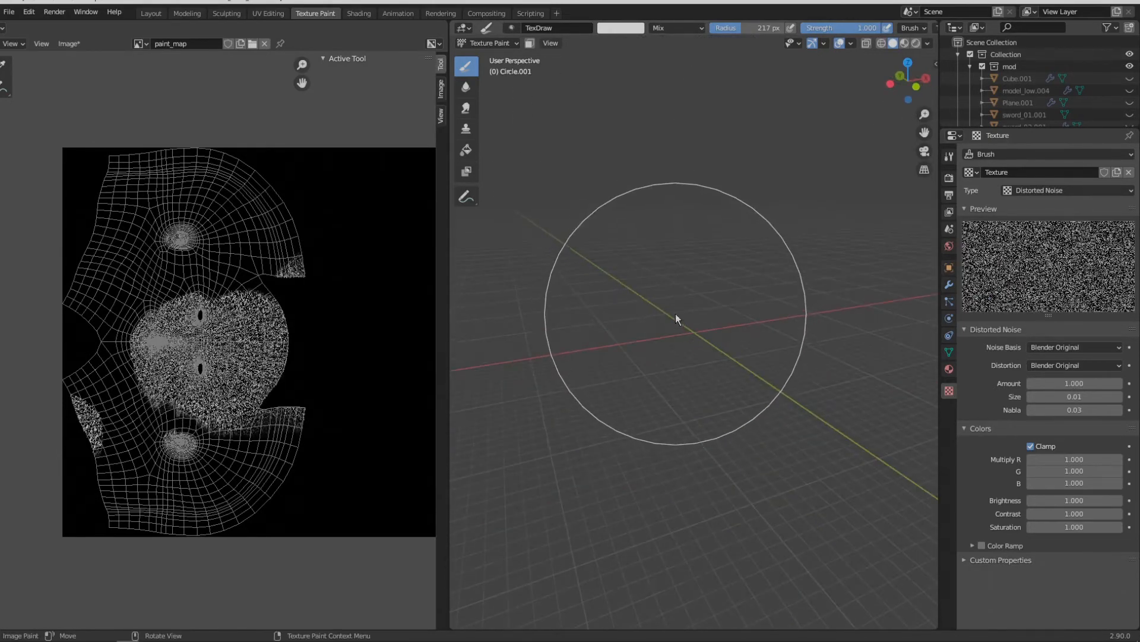
{"action": "middle_click_drag", "start_coordinate": [701, 286], "coordinate": [715, 241]}
{"action": "scroll", "coordinate": [709, 255], "scroll_direction": "up", "scroll_amount": 5}
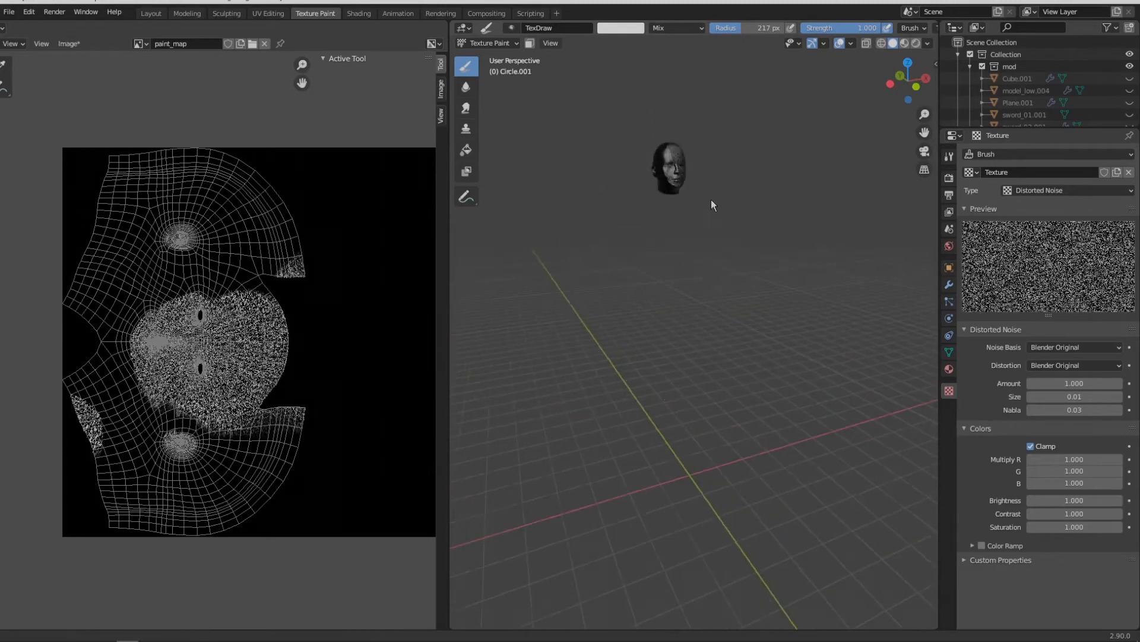
{"action": "scroll", "coordinate": [711, 304], "scroll_direction": "up", "scroll_amount": 1}
{"action": "middle_click_drag", "start_coordinate": [636, 229], "coordinate": [699, 339], "text": "shift"}
{"action": "scroll", "coordinate": [699, 338], "scroll_direction": "up", "scroll_amount": 1}
{"action": "mouse_move", "coordinate": [701, 246]}
{"action": "left_mouse_down"}
{"action": "mouse_move", "coordinate": [699, 429]}
{"action": "mouse_move", "coordinate": [736, 269]}
{"action": "mouse_move", "coordinate": [704, 404]}
{"action": "mouse_move", "coordinate": [720, 380]}
{"action": "mouse_move", "coordinate": [822, 411]}
{"action": "left_mouse_up"}
{"action": "mouse_move", "coordinate": [822, 411]}
{"action": "middle_mouse_down"}
{"action": "mouse_move", "coordinate": [739, 412]}
{"action": "mouse_move", "coordinate": [692, 372]}
{"action": "middle_mouse_up"}
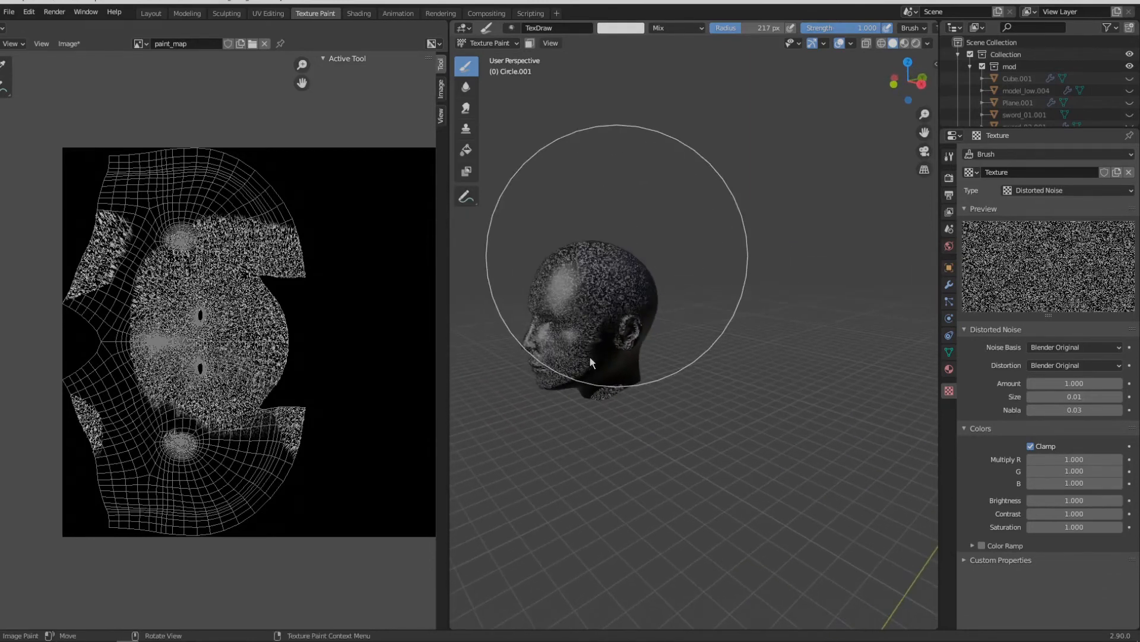
{"action": "left_click_drag", "start_coordinate": [639, 294], "coordinate": [649, 352]}
{"action": "mouse_move", "coordinate": [689, 371]}
{"action": "middle_mouse_down"}
{"action": "mouse_move", "coordinate": [603, 361]}
{"action": "mouse_move", "coordinate": [599, 338]}
{"action": "middle_mouse_up"}
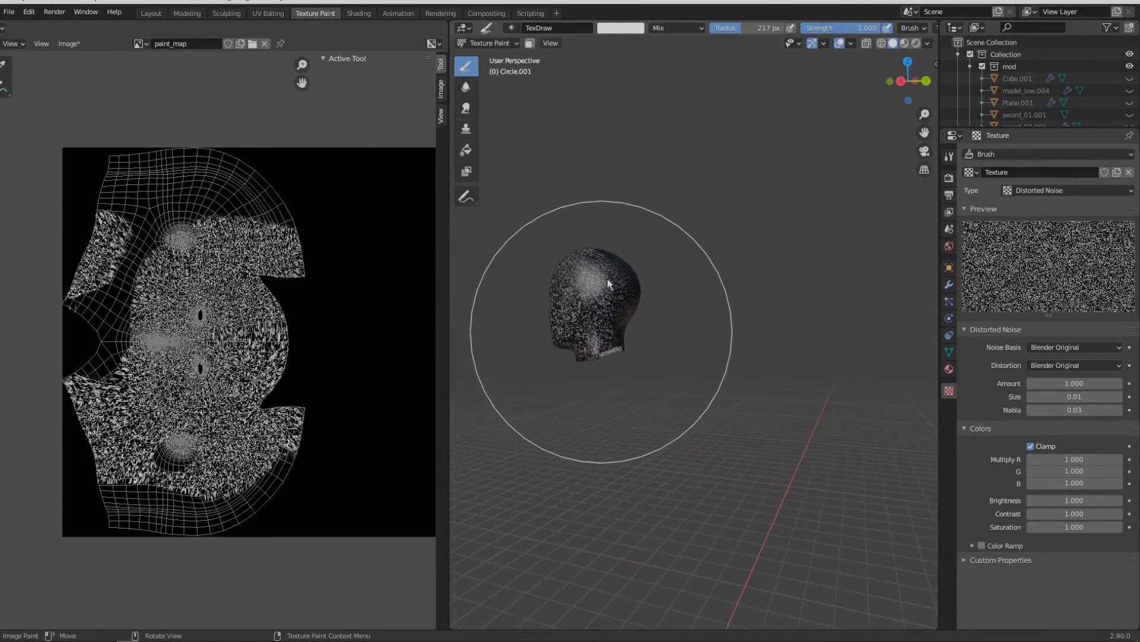
Cover the back and opposite side of the head with the noise, and repaint the face with a finer grain
{"action": "left_click_drag", "start_coordinate": [602, 332], "coordinate": [625, 295]}
{"action": "middle_click_drag", "start_coordinate": [729, 343], "coordinate": [613, 363]}
{"action": "left_click_drag", "start_coordinate": [721, 291], "coordinate": [767, 336]}
{"action": "mouse_move", "coordinate": [779, 344]}
{"action": "middle_mouse_down"}
{"action": "mouse_move", "coordinate": [708, 368]}
{"action": "mouse_move", "coordinate": [648, 368]}
{"action": "middle_mouse_up"}
{"action": "left_click_drag", "start_coordinate": [855, 272], "coordinate": [838, 362]}
{"action": "mouse_move", "coordinate": [886, 397]}
{"action": "middle_mouse_down"}
{"action": "mouse_move", "coordinate": [697, 398]}
{"action": "mouse_move", "coordinate": [719, 401]}
{"action": "middle_mouse_up"}
{"action": "scroll", "coordinate": [722, 398], "scroll_direction": "up", "scroll_amount": 4}
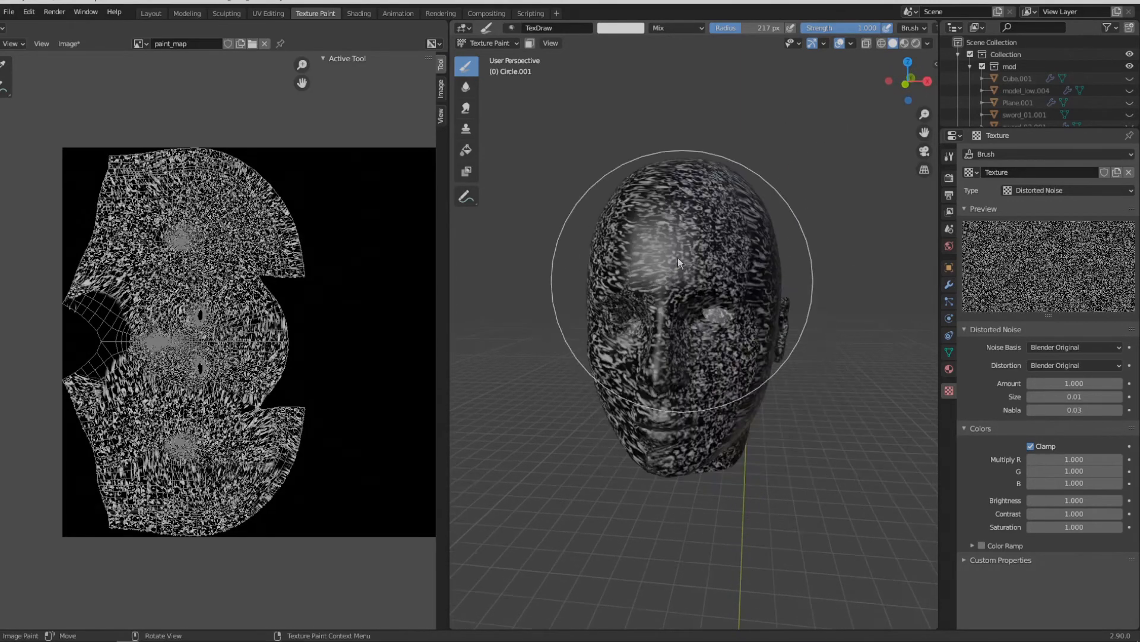
{"action": "mouse_move", "coordinate": [622, 403]}
{"action": "left_mouse_down"}
{"action": "mouse_move", "coordinate": [727, 255]}
{"action": "mouse_move", "coordinate": [610, 436]}
{"action": "mouse_move", "coordinate": [615, 297]}
{"action": "mouse_move", "coordinate": [759, 430]}
{"action": "left_mouse_up"}
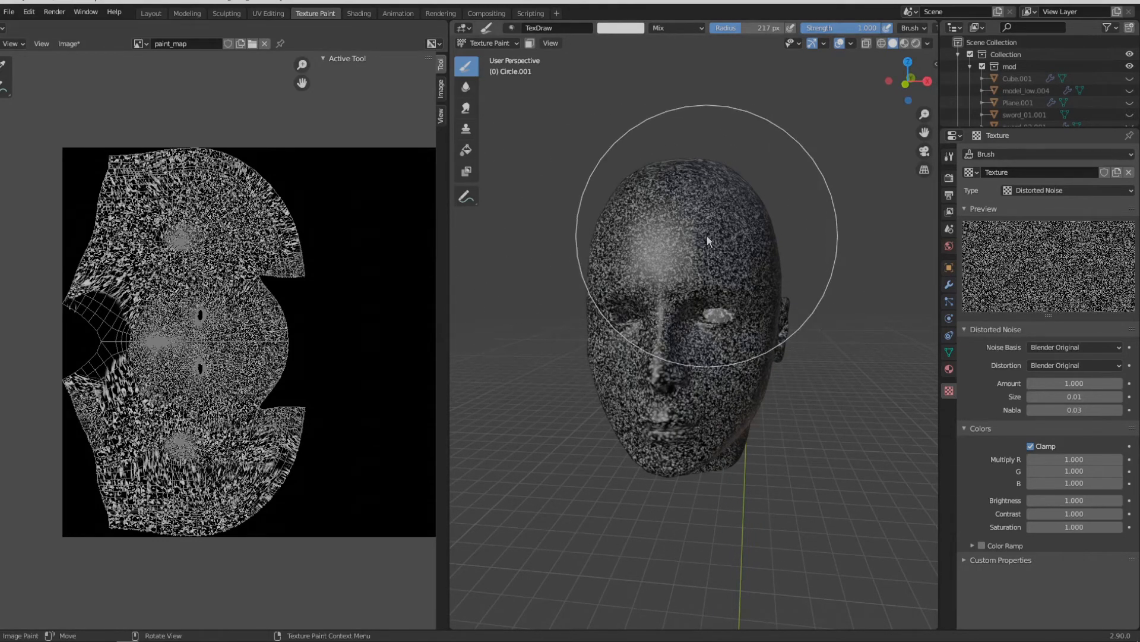
Switch to the Shading workspace, unhide all hidden objects and create a new material for the head
{"action": "left_click", "coordinate": [358, 13]}
{"action": "scroll", "coordinate": [514, 300], "scroll_direction": "down", "scroll_amount": 3}
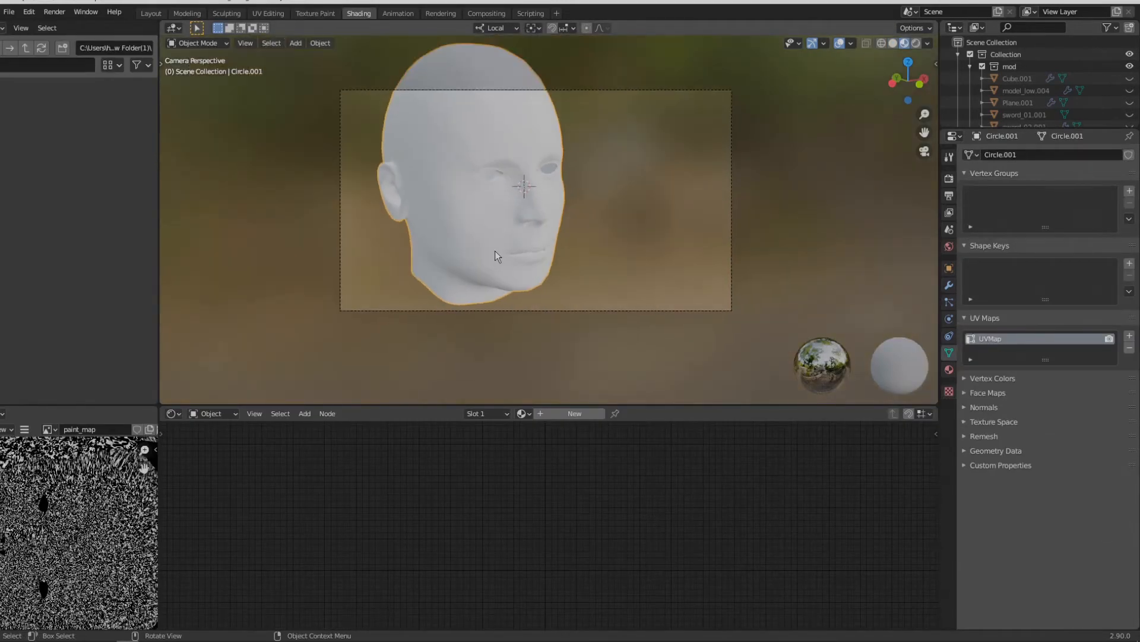
{"action": "scroll", "coordinate": [501, 253], "scroll_direction": "up", "scroll_amount": 3}
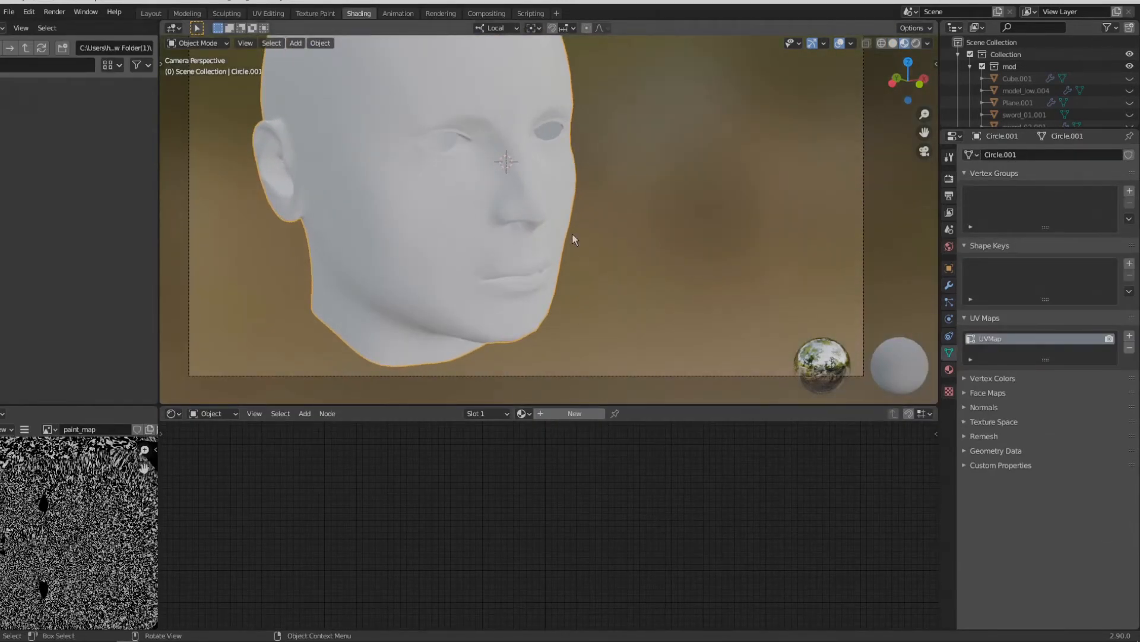
{"action": "key", "text": "alt+h"}
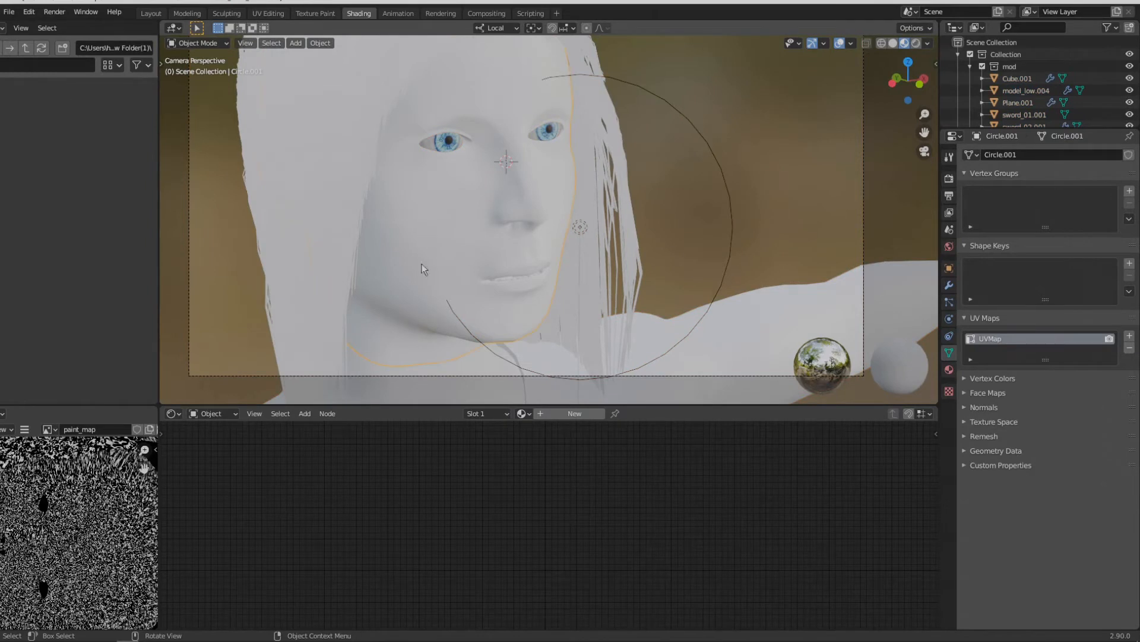
{"action": "left_click", "coordinate": [557, 416]}
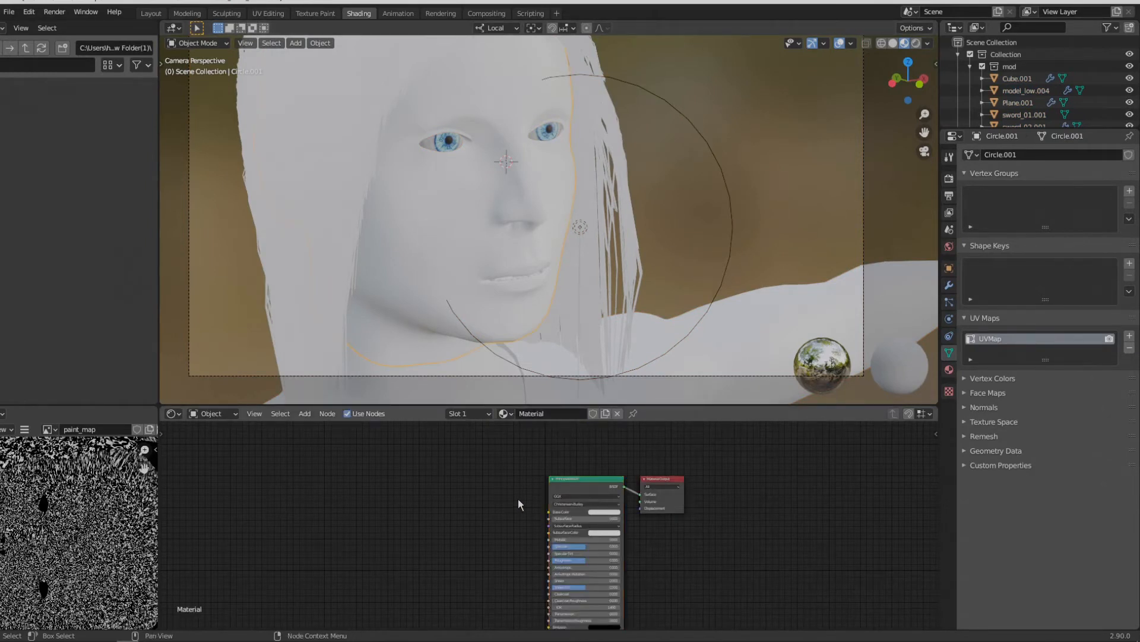
Add an Image Texture node to the head's material and load paint_map in it
{"action": "scroll", "coordinate": [523, 505], "scroll_direction": "up", "scroll_amount": 3}
{"action": "key", "text": "shift+a"}
{"action": "mouse_move", "coordinate": [528, 511]}
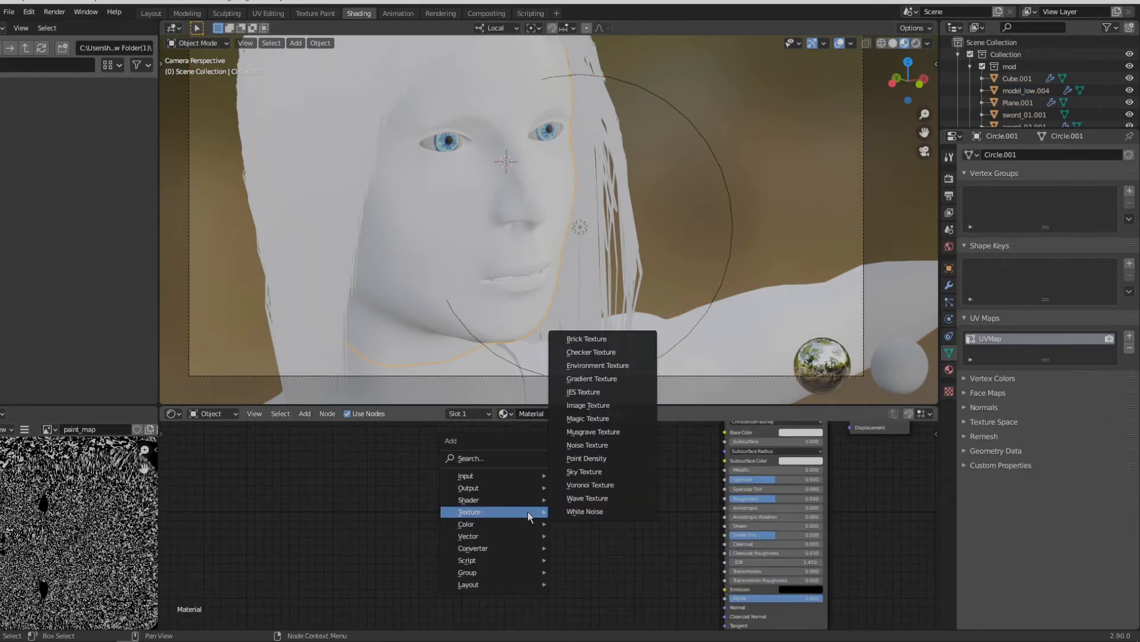
{"action": "left_click", "coordinate": [594, 405]}
{"action": "left_click", "coordinate": [434, 519]}
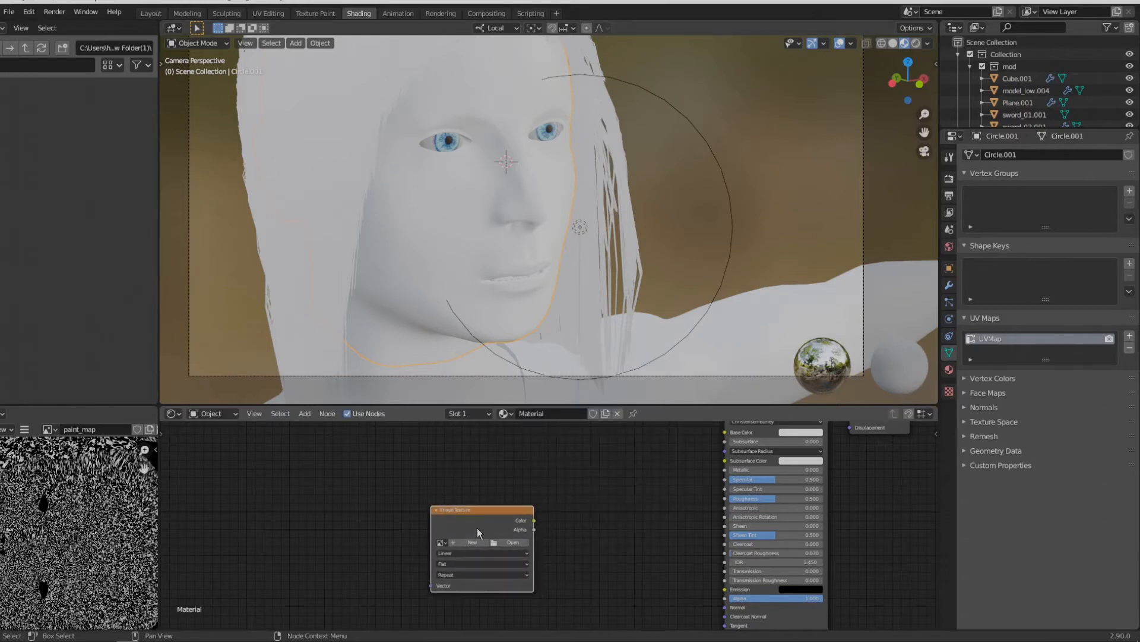
{"action": "scroll", "coordinate": [541, 547], "scroll_direction": "up", "scroll_amount": 2}
{"action": "left_click", "coordinate": [389, 551]}
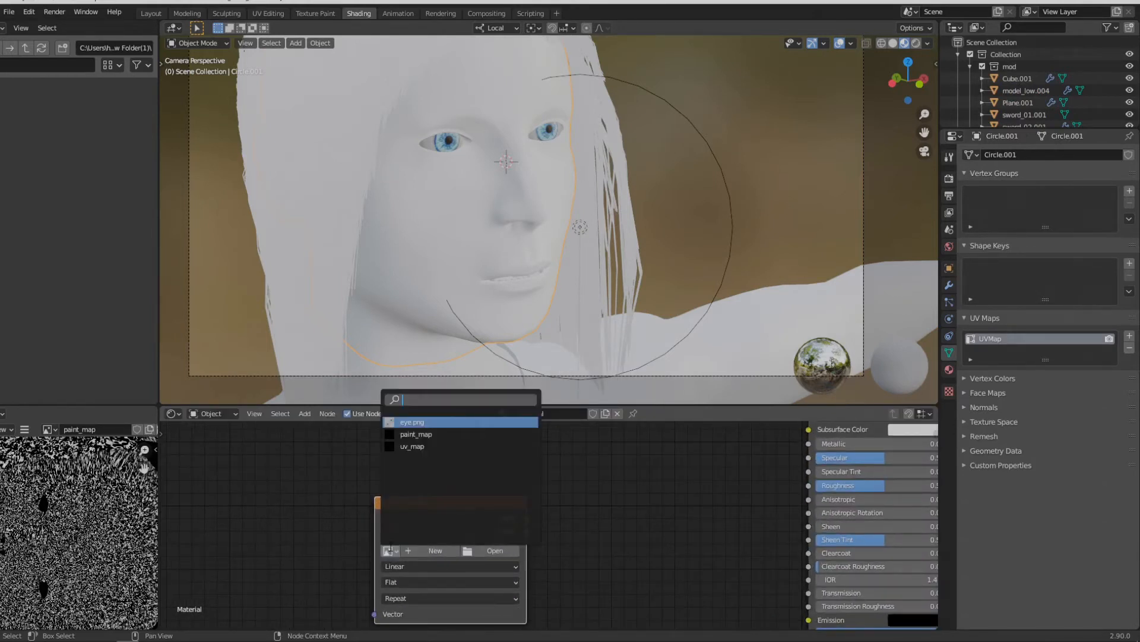
{"action": "left_click", "coordinate": [410, 433]}
Add a Bump node, feeding paint_map's Color into its Height and linking its Normal output to the Principled BSDF's Normal
{"action": "middle_click_drag", "start_coordinate": [615, 566], "coordinate": [552, 488]}
{"action": "key", "text": "shift+a"}
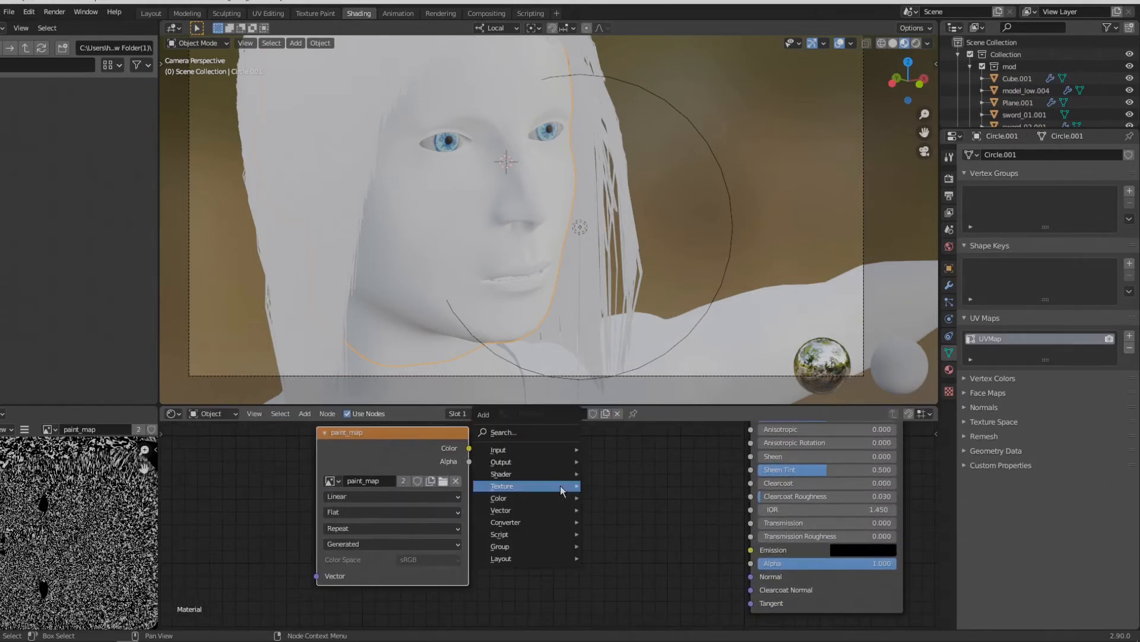
{"action": "mouse_move", "coordinate": [562, 490]}
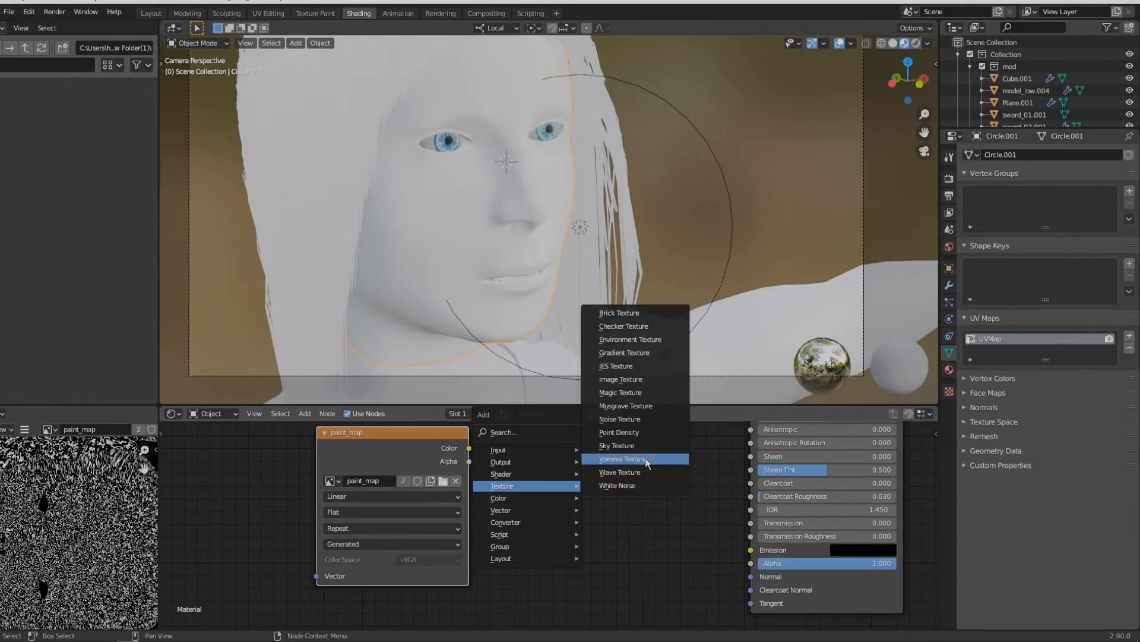
{"action": "mouse_move", "coordinate": [547, 515]}
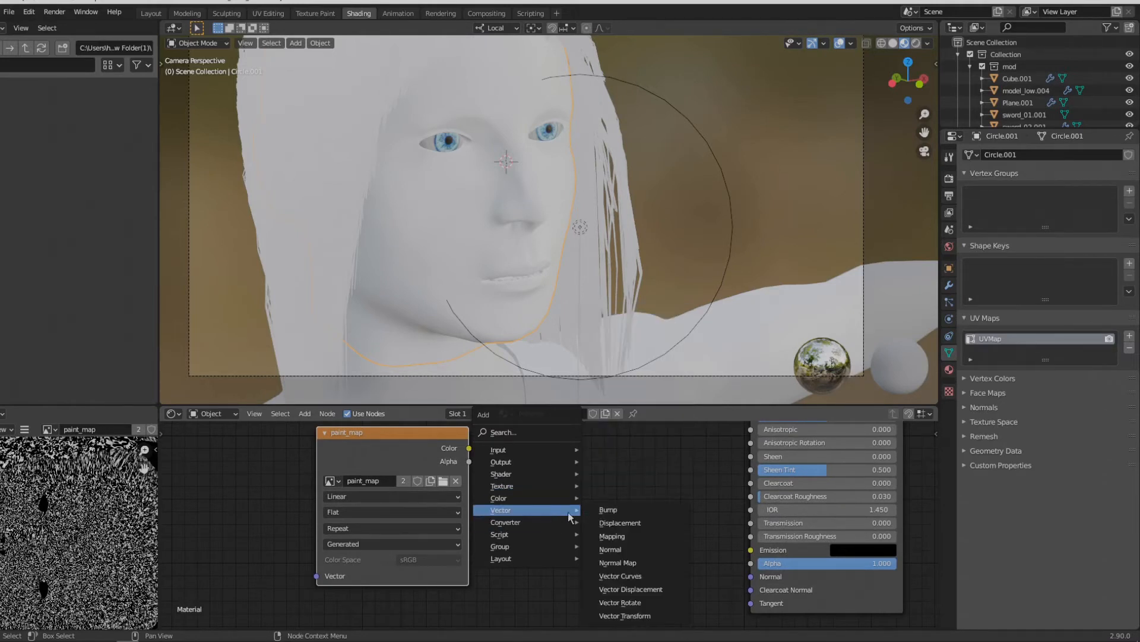
{"action": "left_click", "coordinate": [608, 509]}
{"action": "left_click", "coordinate": [576, 461]}
{"action": "left_click_drag", "start_coordinate": [469, 448], "coordinate": [576, 540]}
{"action": "mouse_move", "coordinate": [664, 479]}
{"action": "left_mouse_down"}
{"action": "mouse_move", "coordinate": [725, 575]}
{"action": "mouse_move", "coordinate": [755, 577]}
{"action": "left_mouse_up"}
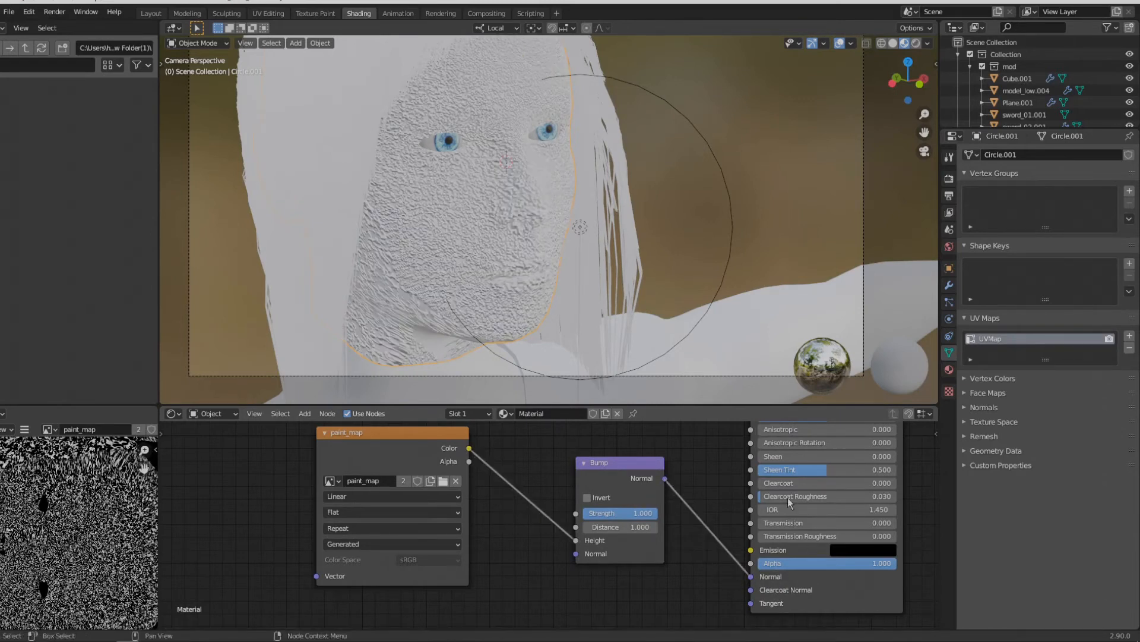
Set the Bump node's strength to 0.5 and move the paint_map node closer to it
{"action": "left_click", "coordinate": [624, 512]}
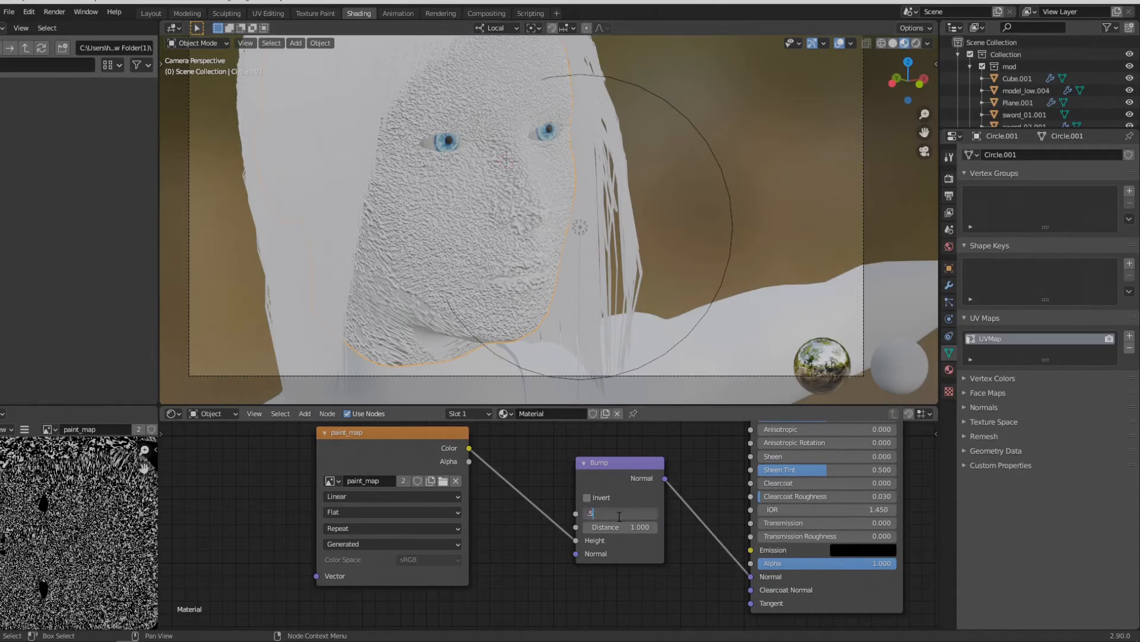
{"action": "key", "text": "Return"}
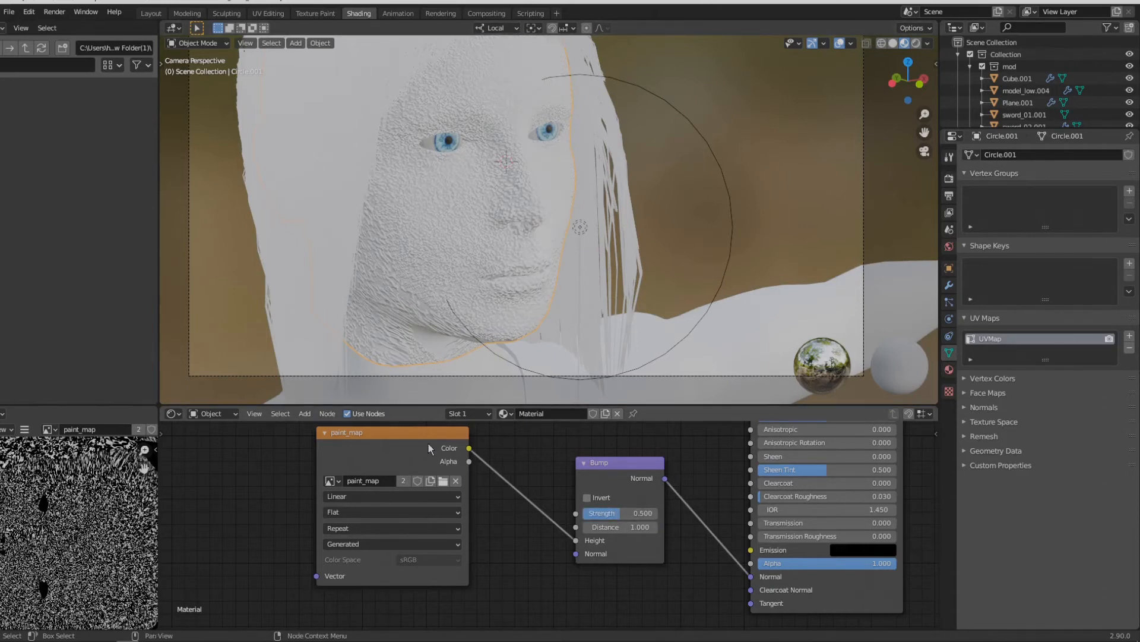
{"action": "left_click_drag", "start_coordinate": [414, 436], "coordinate": [459, 462]}
Add a second Image Texture node above the paint_map node and load uv_map in it
{"action": "middle_click_drag", "start_coordinate": [304, 457], "coordinate": [357, 555]}
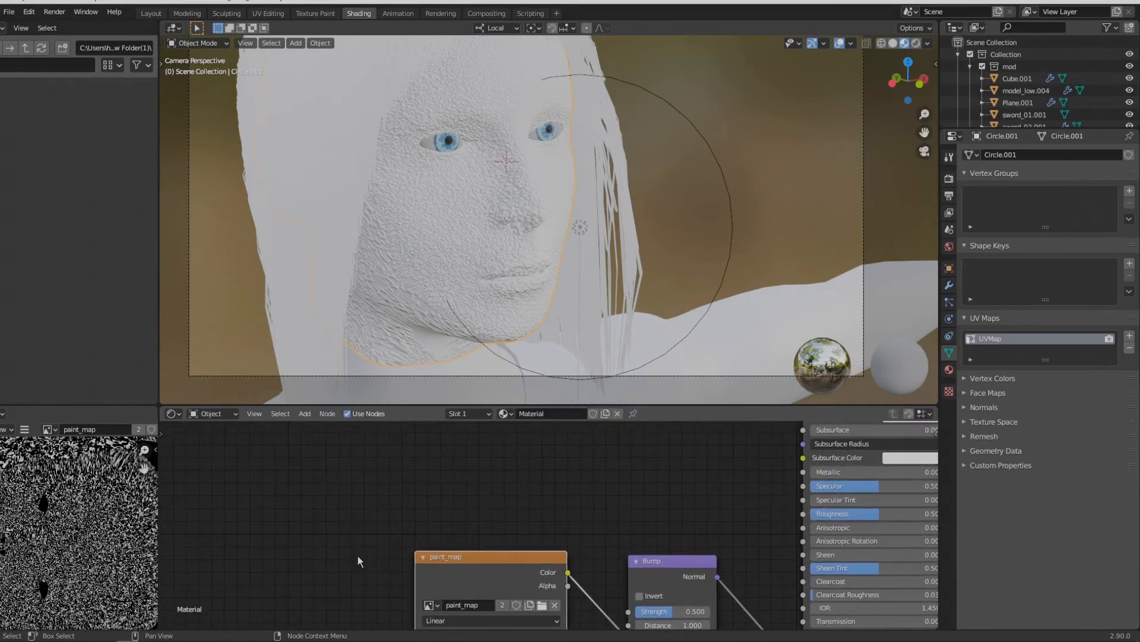
{"action": "scroll", "coordinate": [401, 454], "scroll_direction": "down", "scroll_amount": 2}
{"action": "key", "text": "shift+a"}
{"action": "mouse_move", "coordinate": [401, 455]}
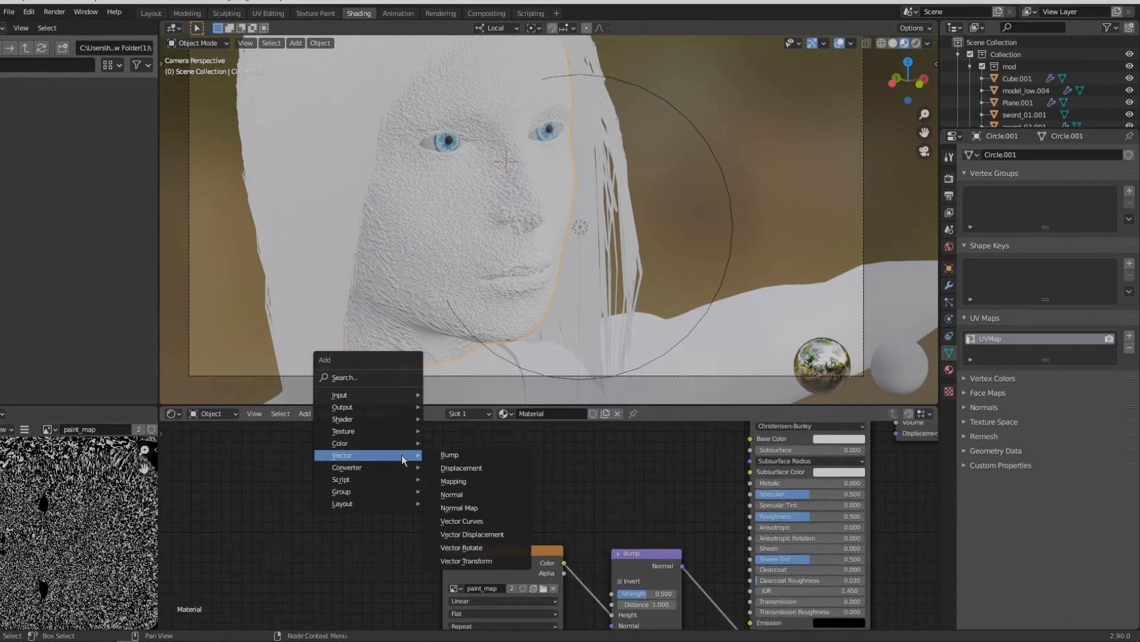
{"action": "mouse_move", "coordinate": [351, 431]}
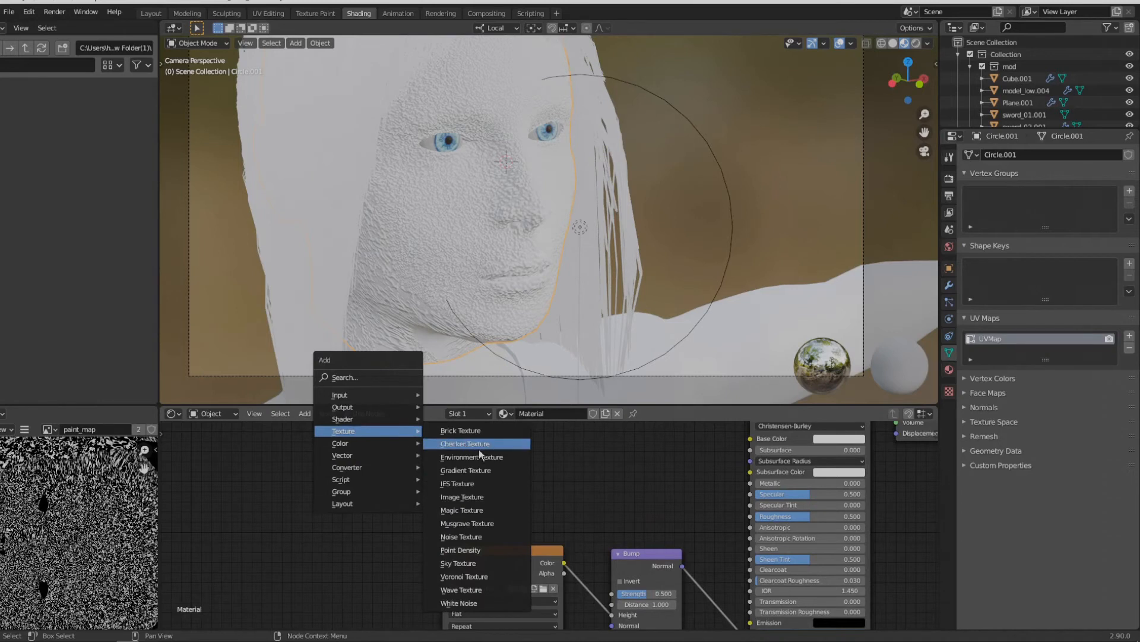
{"action": "left_click", "coordinate": [487, 497]}
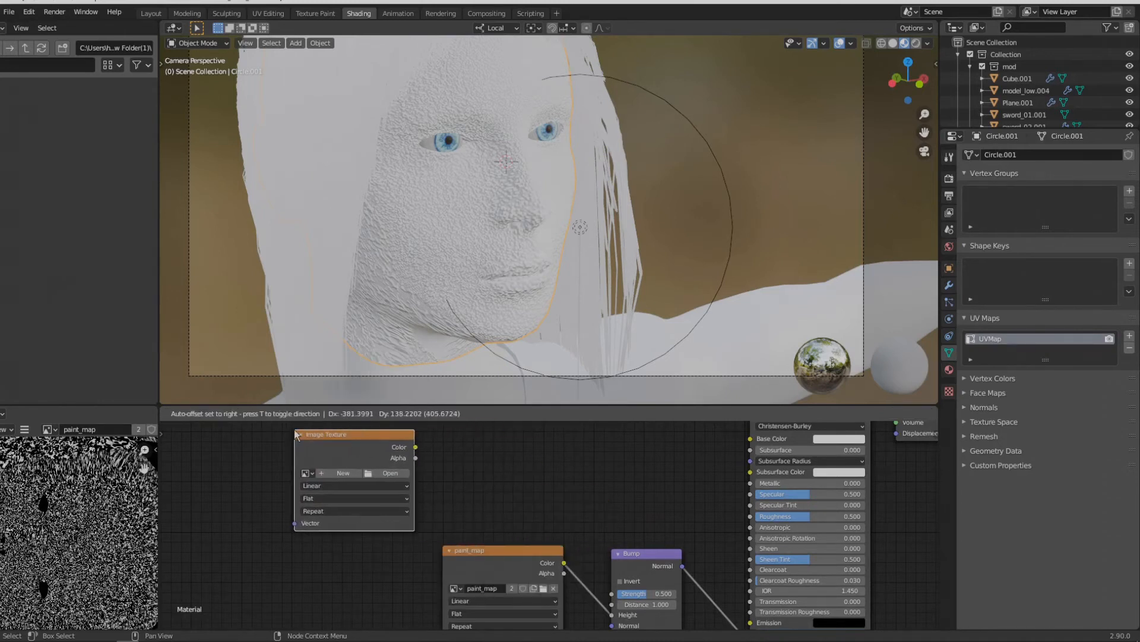
{"action": "left_click", "coordinate": [314, 474]}
{"action": "left_click", "coordinate": [310, 473]}
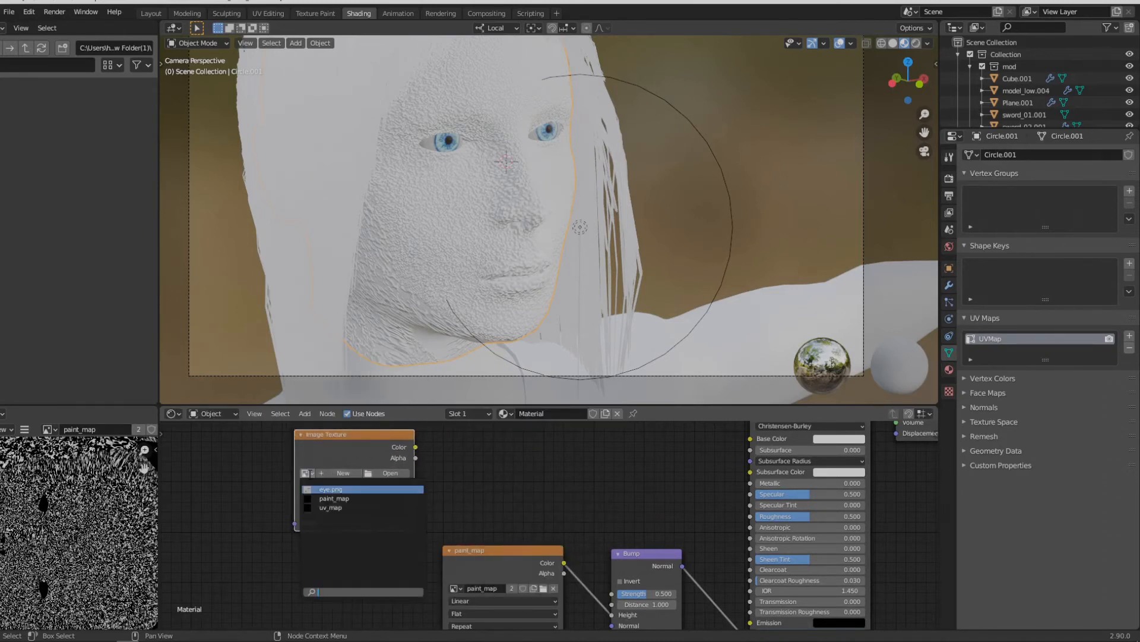
{"action": "left_click", "coordinate": [339, 507]}
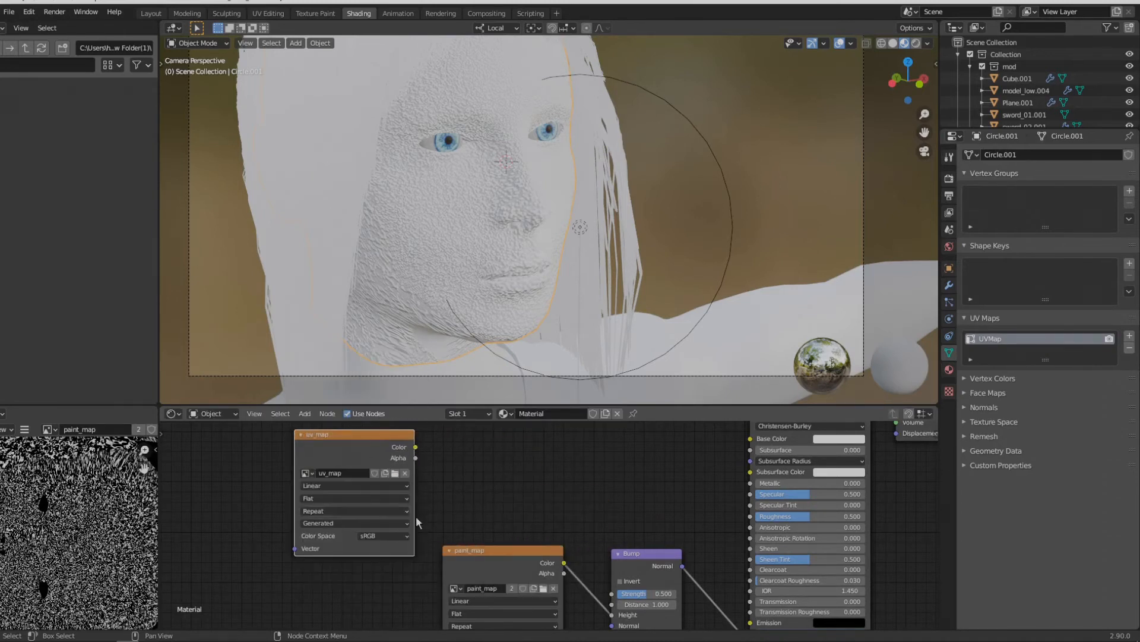
Bake the head's Normal pass in tangent space from the Cycles bake settings into the uv_map image
{"action": "left_click", "coordinate": [950, 178]}
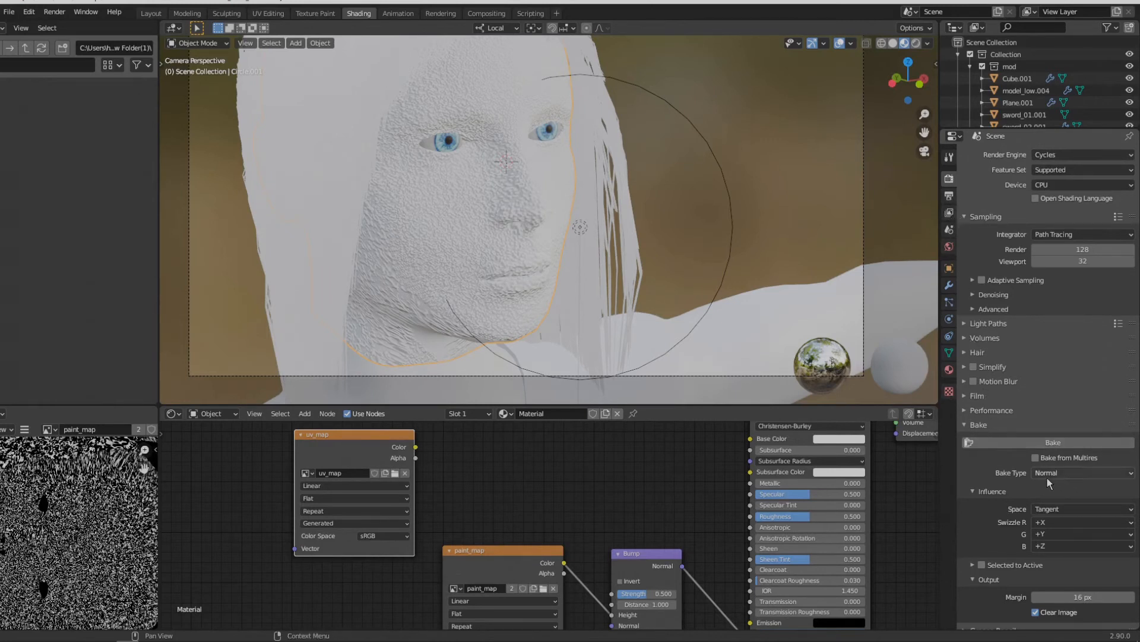
{"action": "scroll", "coordinate": [1049, 487], "scroll_direction": "down", "scroll_amount": 2}
{"action": "left_click", "coordinate": [989, 388]}
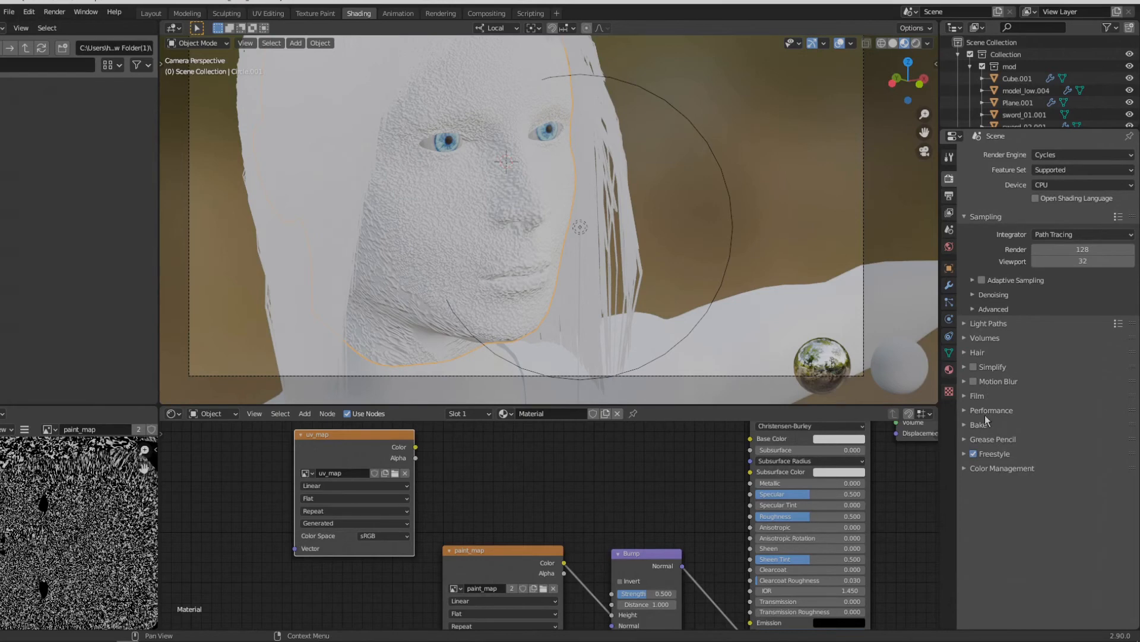
{"action": "left_click", "coordinate": [983, 430]}
{"action": "scroll", "coordinate": [1066, 444], "scroll_direction": "down", "scroll_amount": 2}
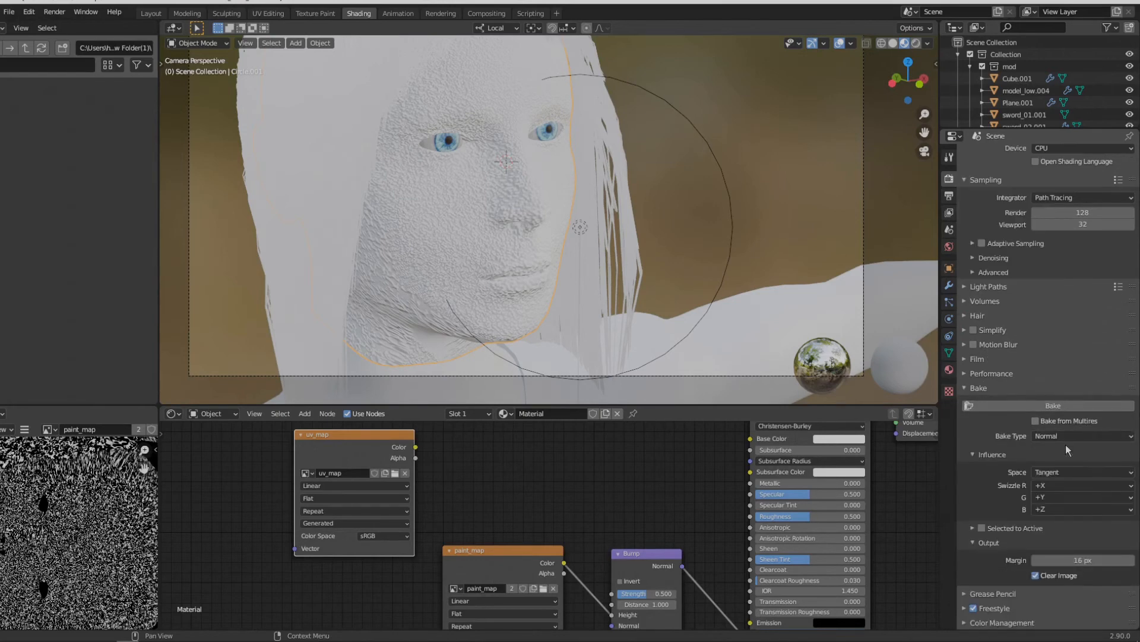
{"action": "left_click", "coordinate": [1065, 404]}
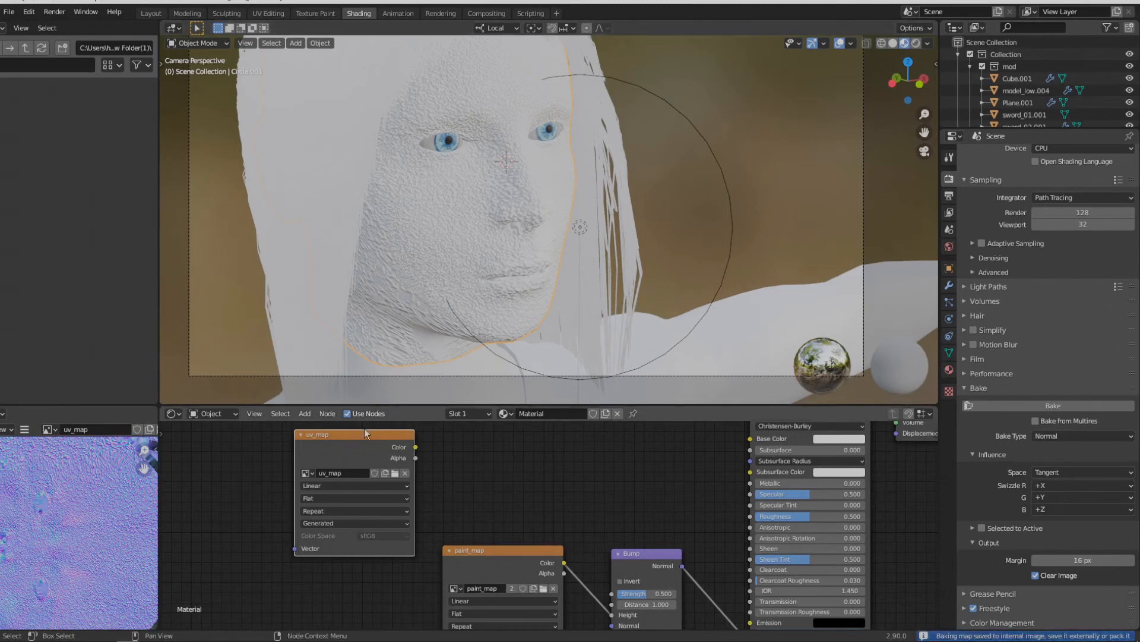
Inspect the baked uv_map image and set the bake output margin to 1 px
{"action": "scroll", "coordinate": [86, 507], "scroll_direction": "down", "scroll_amount": 2}
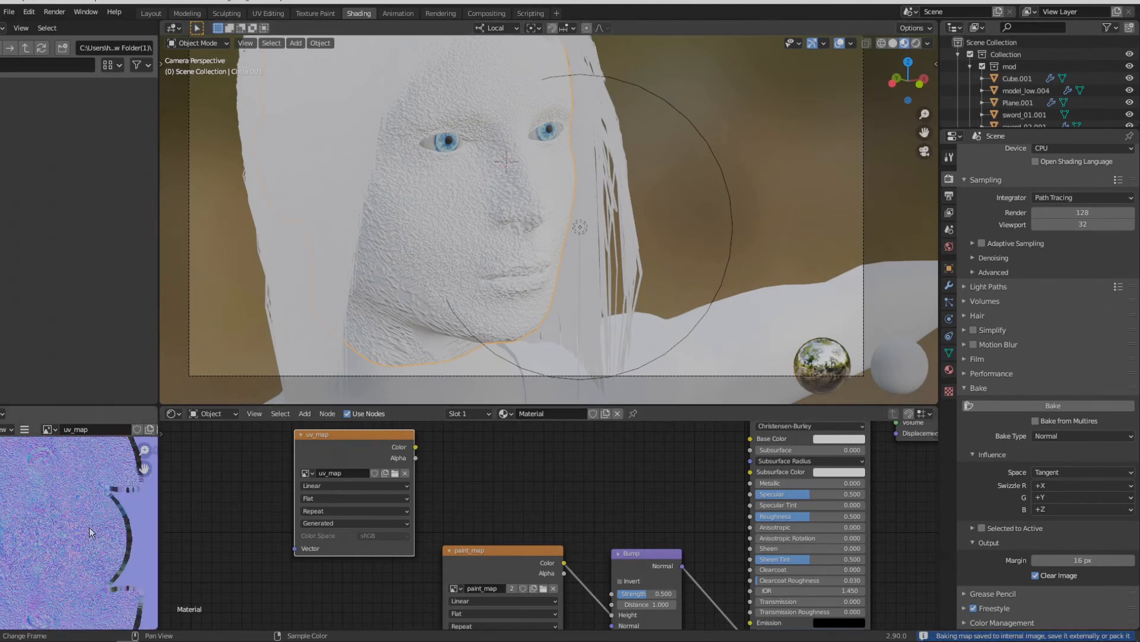
{"action": "scroll", "coordinate": [89, 531], "scroll_direction": "up", "scroll_amount": 3}
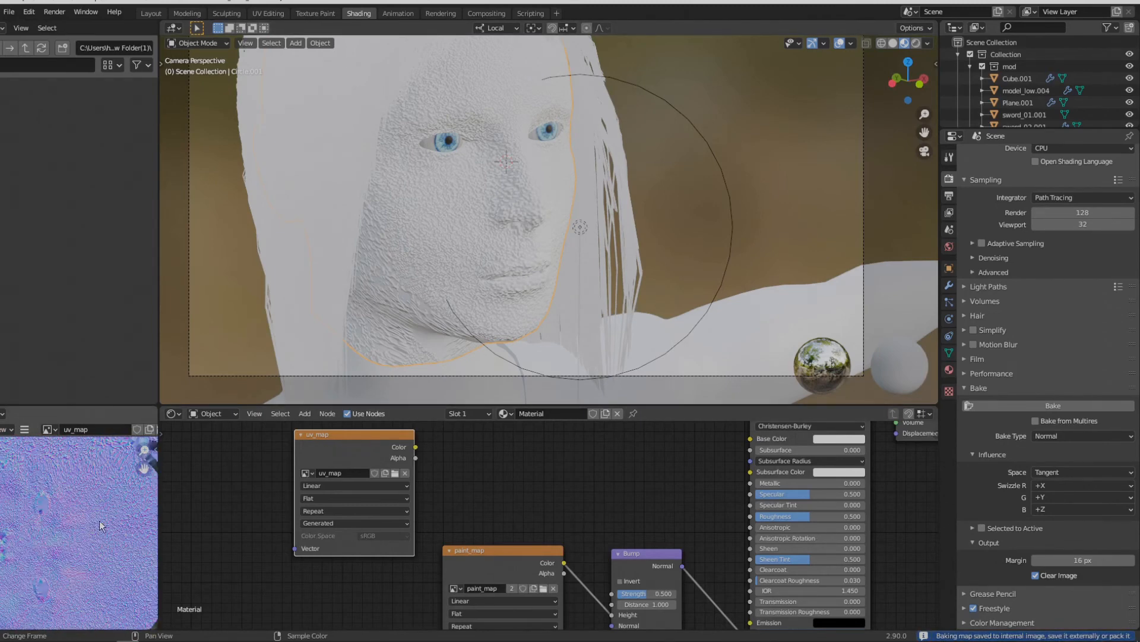
{"action": "left_click", "coordinate": [1075, 560]}
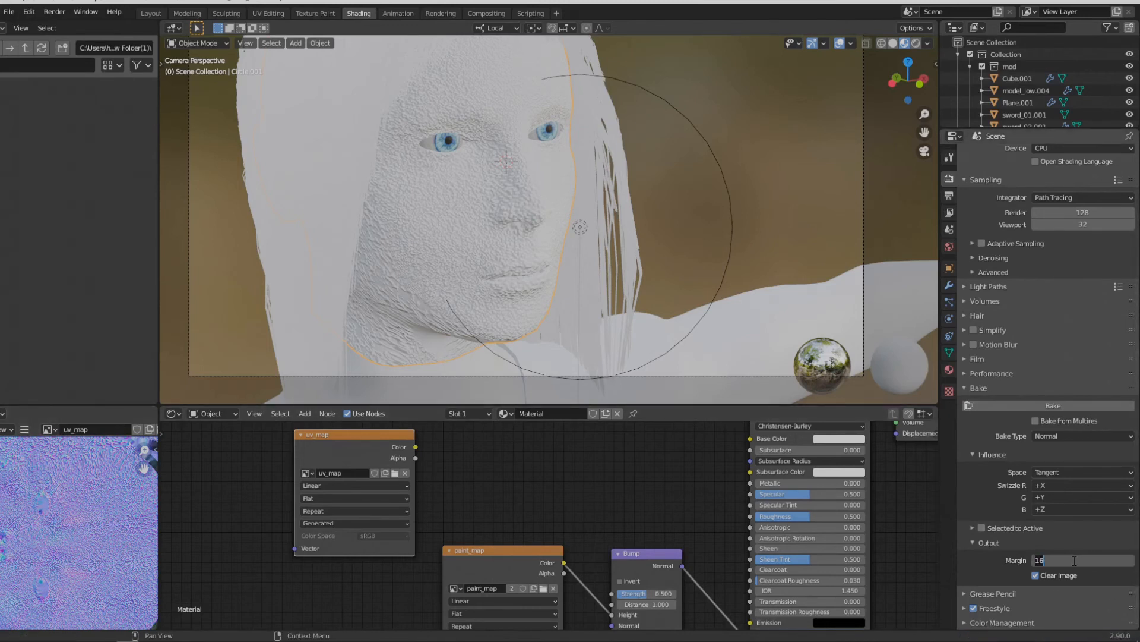
{"action": "type", "text": "1"}
{"action": "key", "text": "Return"}
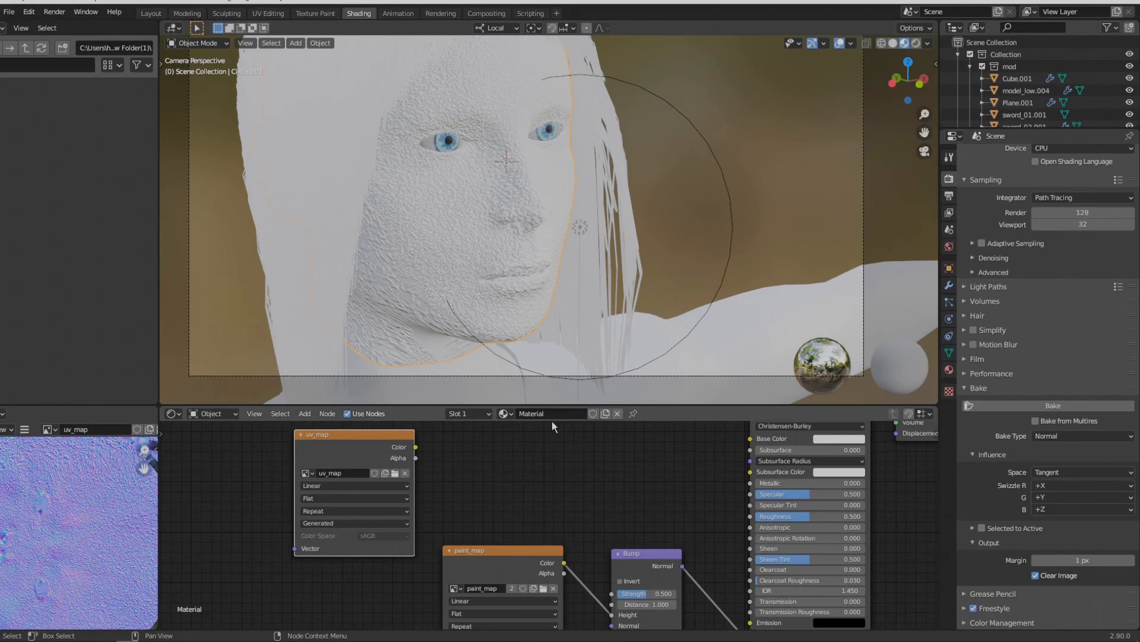
Replace paint_map with uv_map in the texture node feeding the Bump node, and lower the bump strength to about 0.27
{"action": "middle_click_drag", "start_coordinate": [493, 526], "coordinate": [502, 504]}
{"action": "left_click", "coordinate": [469, 503]}
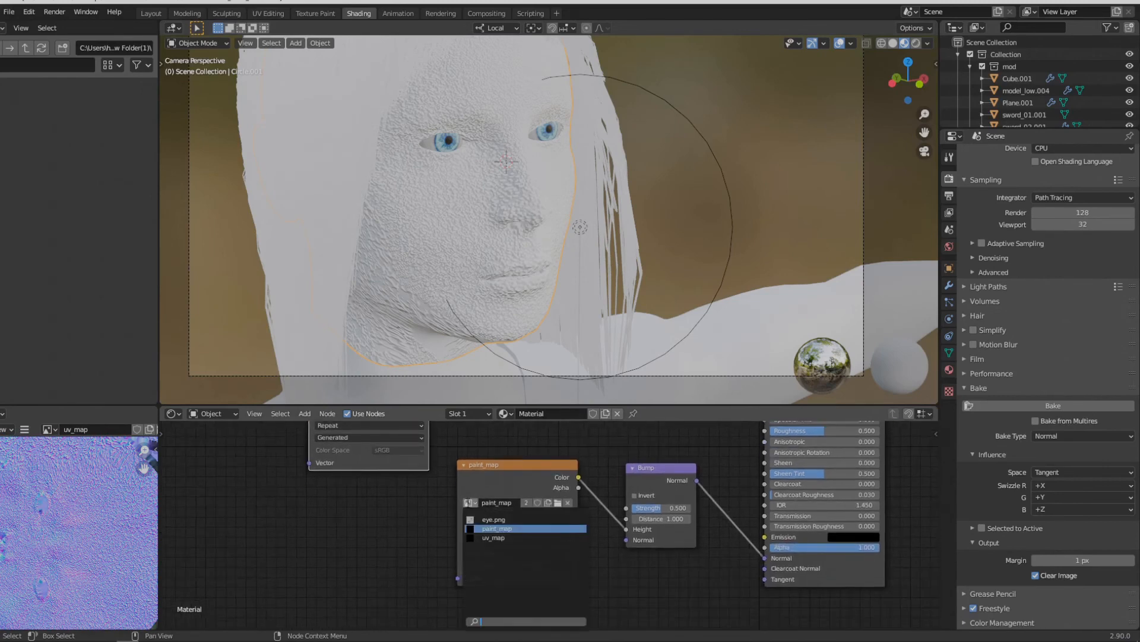
{"action": "left_click", "coordinate": [496, 537]}
{"action": "middle_click_drag", "start_coordinate": [567, 557], "coordinate": [464, 566]}
{"action": "scroll", "coordinate": [458, 523], "scroll_direction": "up", "scroll_amount": 2}
{"action": "left_click_drag", "start_coordinate": [429, 455], "coordinate": [421, 508]}
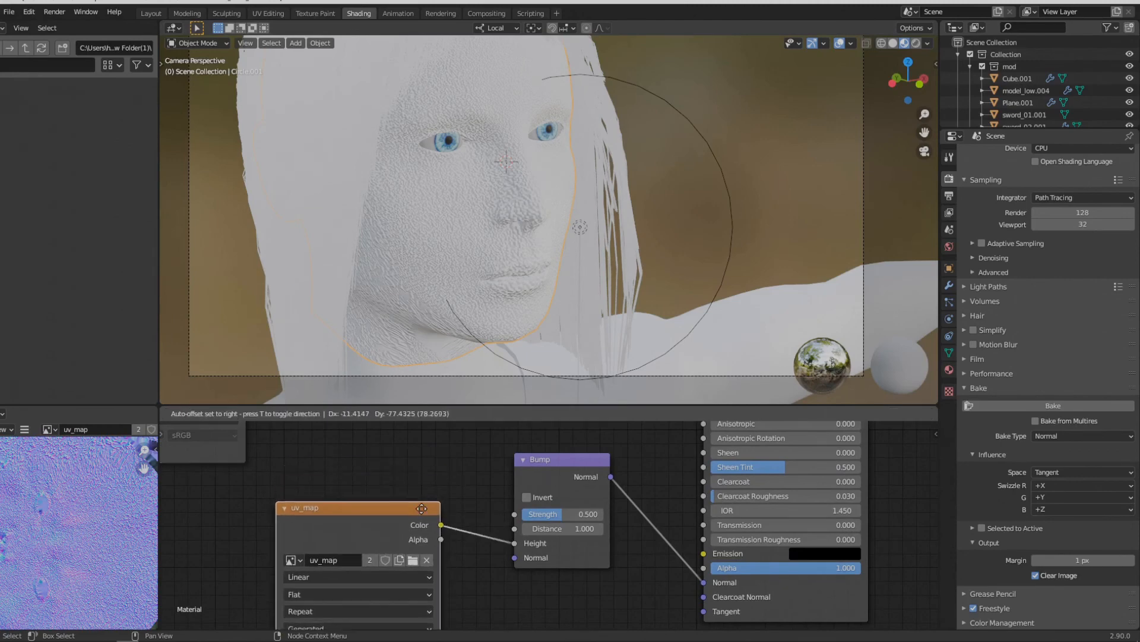
{"action": "left_click_drag", "start_coordinate": [565, 515], "coordinate": [546, 515]}
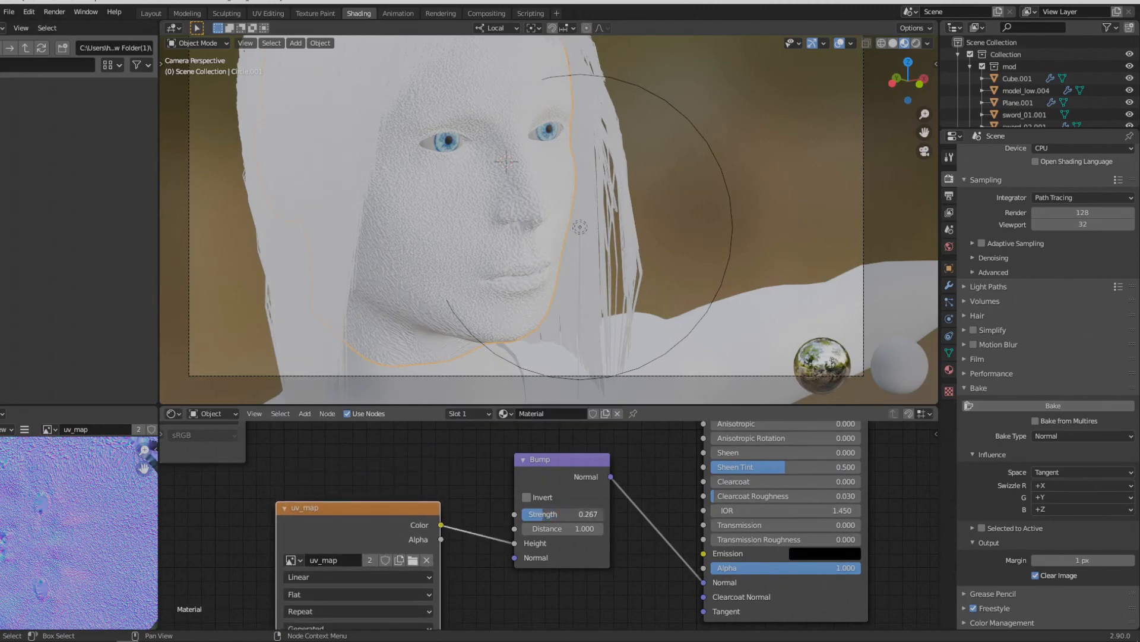
Lower the Bump node's strength to about 0.26 and check the skin relief close up on the face
{"action": "scroll", "coordinate": [662, 443], "scroll_direction": "down", "scroll_amount": 2}
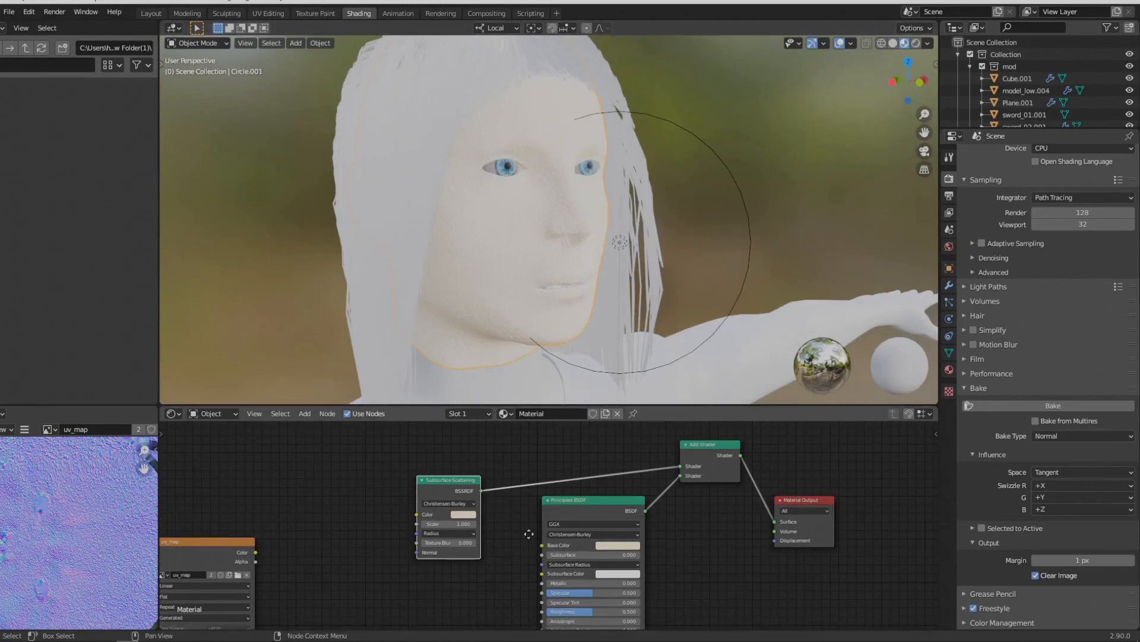
{"action": "middle_click_drag", "start_coordinate": [529, 534], "coordinate": [623, 558]}
{"action": "scroll", "coordinate": [565, 561], "scroll_direction": "up", "scroll_amount": 1}
{"action": "scroll", "coordinate": [565, 561], "scroll_direction": "up", "scroll_amount": 3}
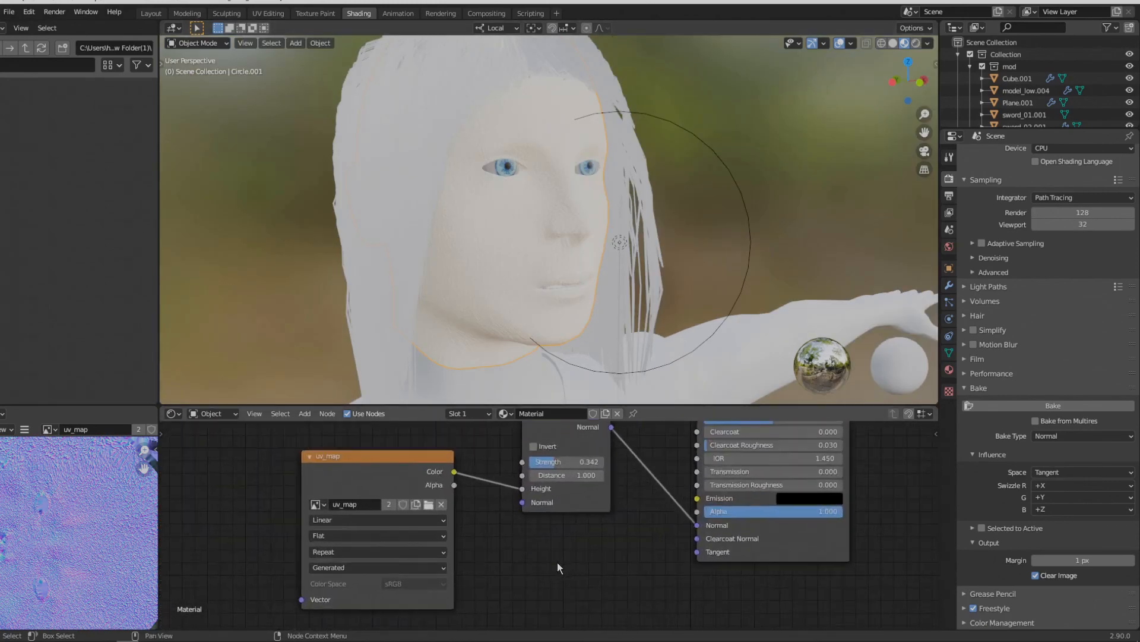
{"action": "middle_click_drag", "start_coordinate": [575, 527], "coordinate": [525, 568]}
{"action": "left_click_drag", "start_coordinate": [501, 503], "coordinate": [493, 503]}
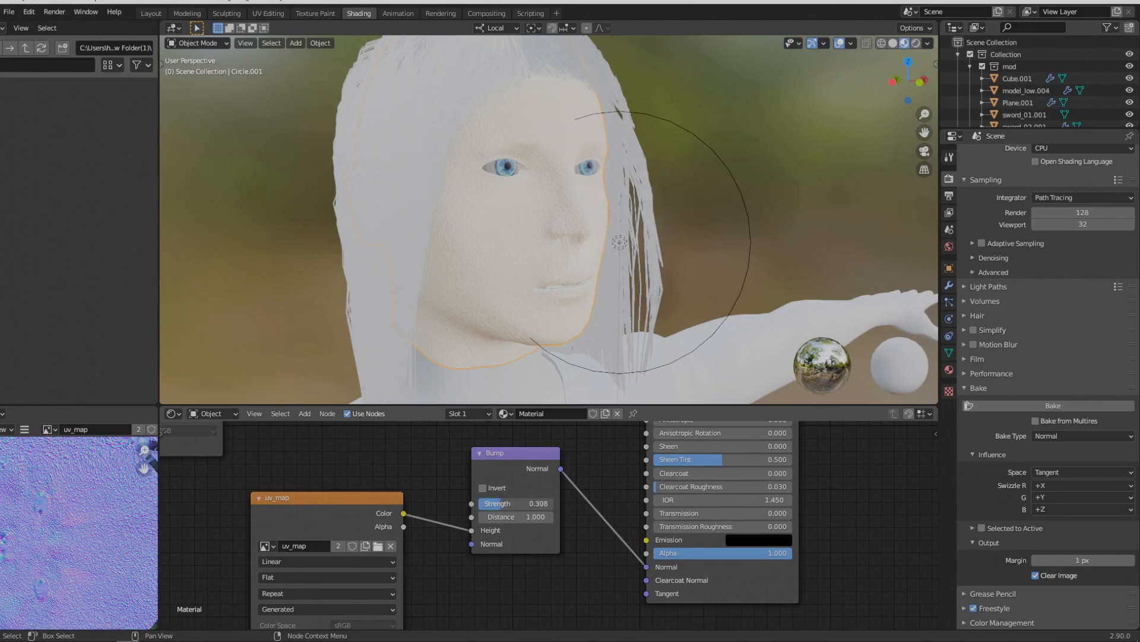
{"action": "scroll", "coordinate": [604, 340], "scroll_direction": "up", "scroll_amount": 2}
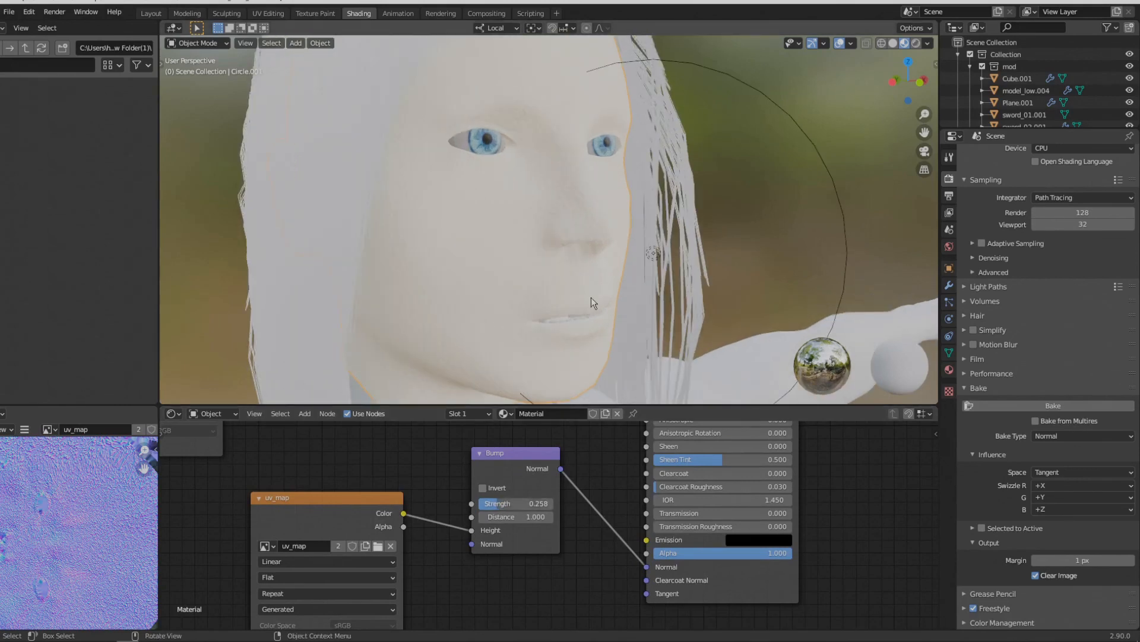